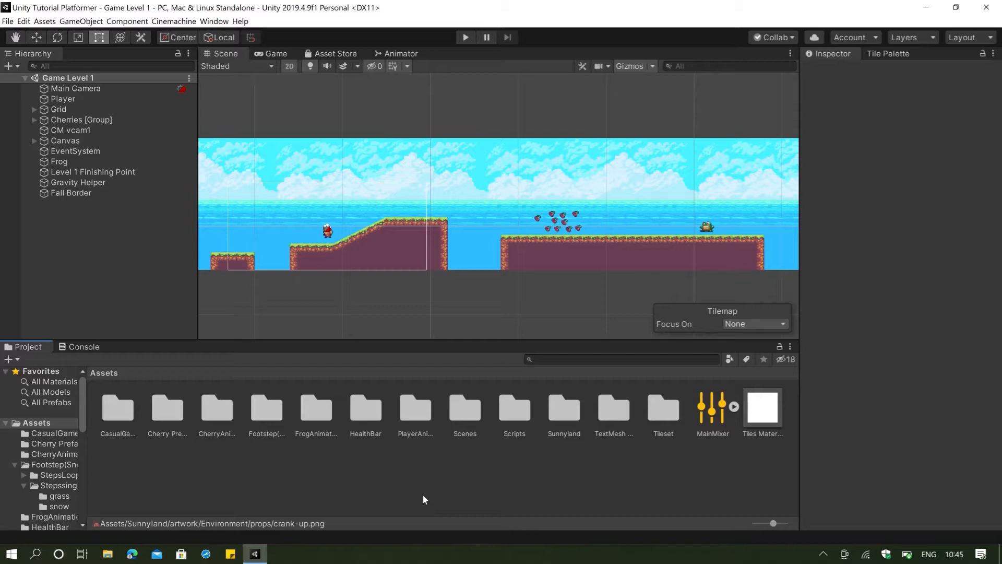
# Step: Open the Tittle Screen scene from the Scenes folder in the project assets
pyautogui.click(468, 416)
pyautogui.click(466, 485)
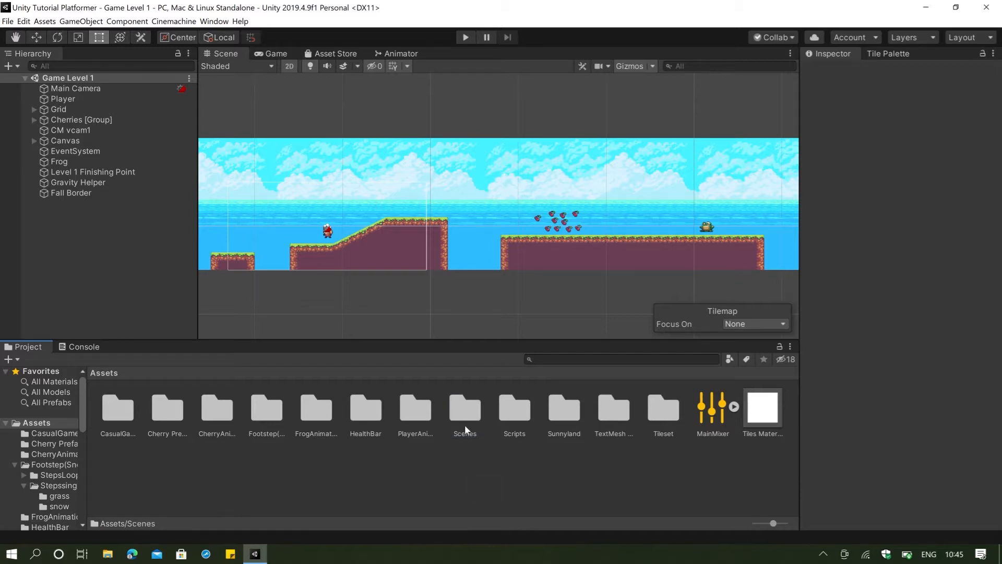
pyautogui.doubleClick(469, 408)
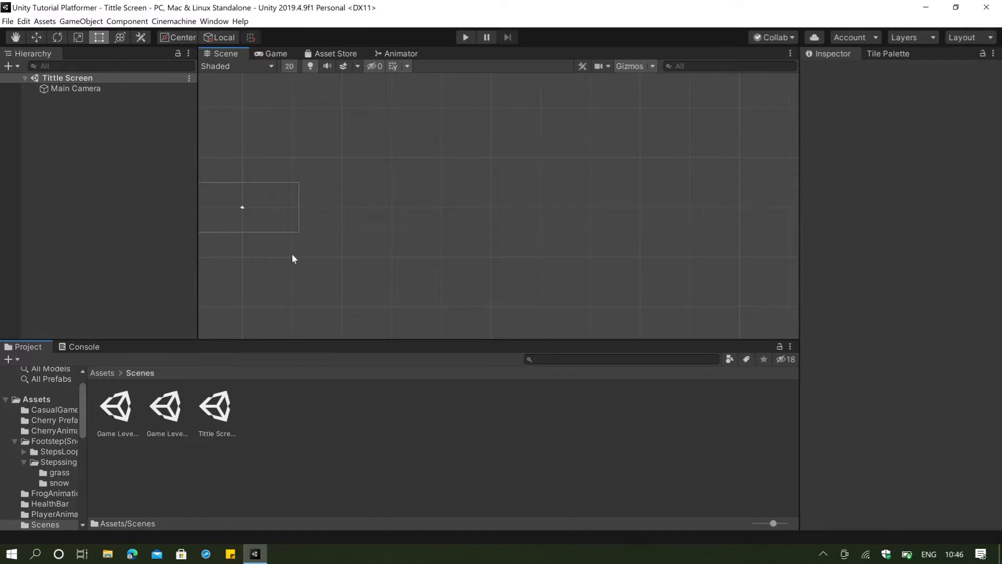
# Step: Add a UI Canvas to the Tittle Screen scene and bring its whole frame into view
pyautogui.moveTo(303, 255); pyautogui.dragTo(527, 276, button='middle')
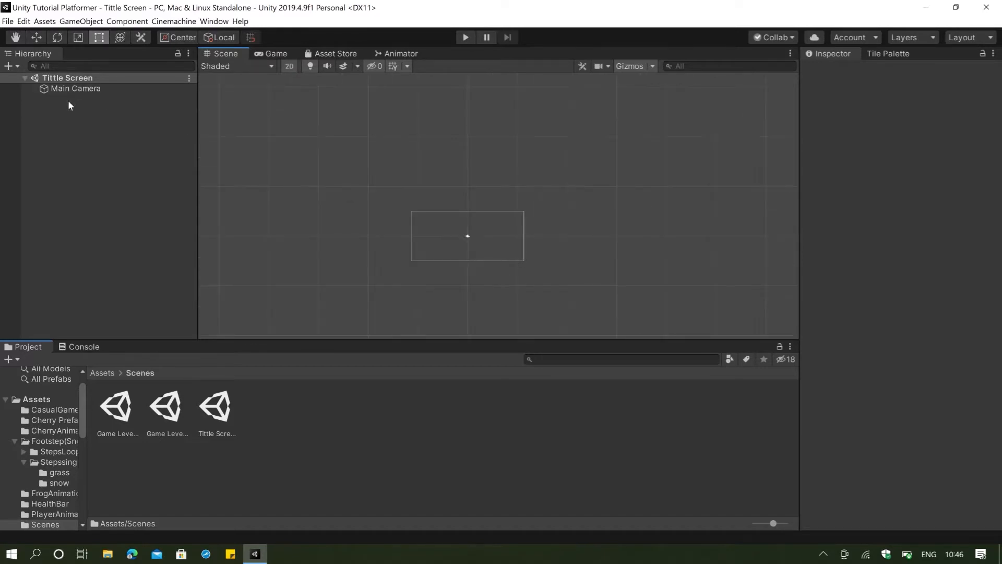
pyautogui.rightClick(63, 108)
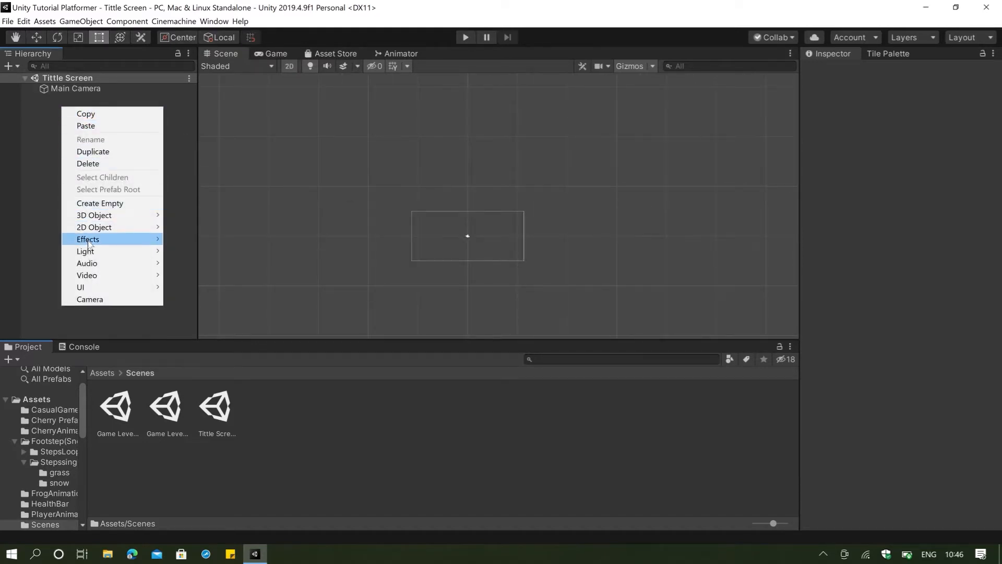
pyautogui.moveTo(90, 287)
pyautogui.click(182, 439)
pyautogui.scroll(2, 555, 165)
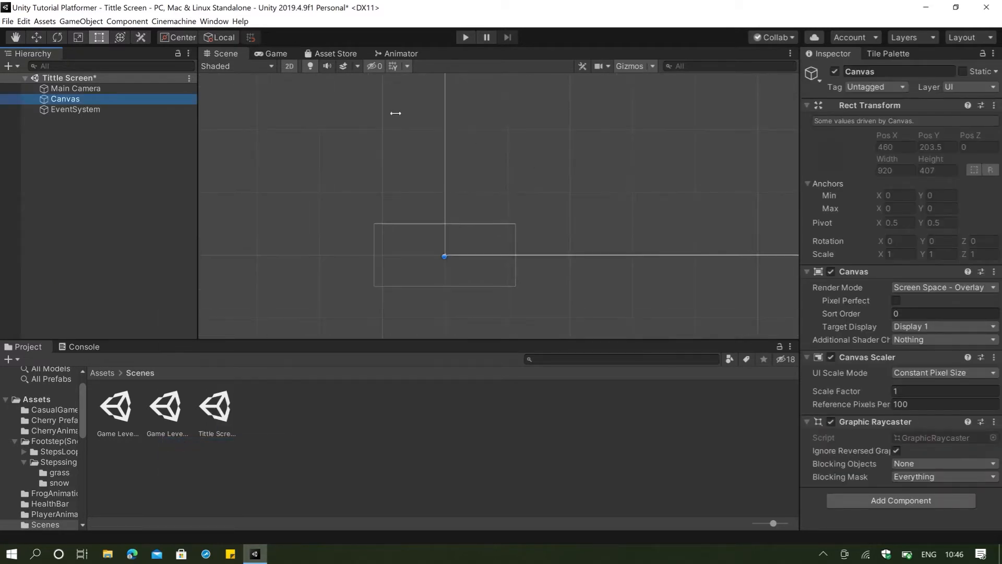
pyautogui.click(277, 53)
pyautogui.click(225, 54)
pyautogui.scroll(-5, 604, 187)
pyautogui.scroll(-3, 540, 191)
pyautogui.scroll(-2, 562, 186)
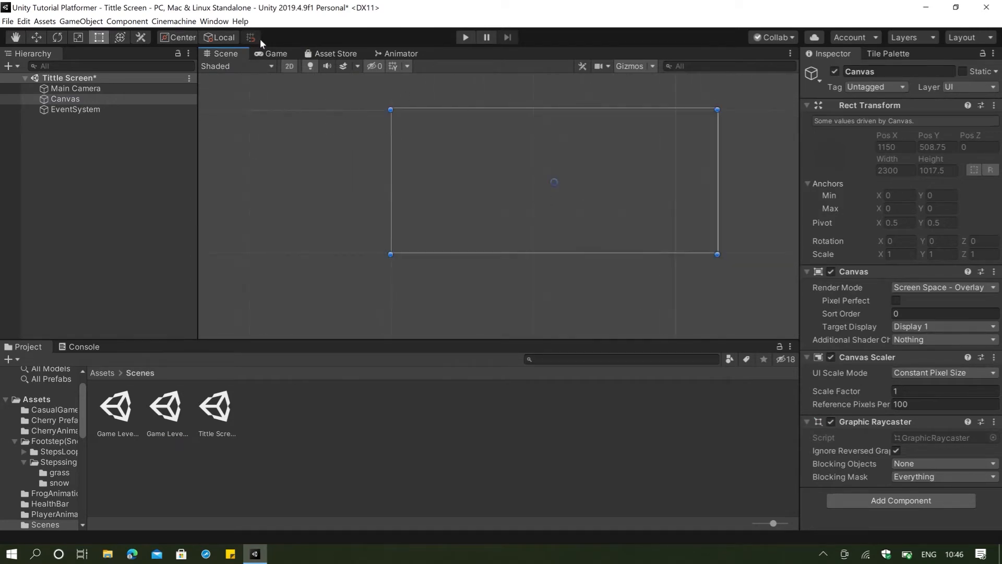
# Step: Add a UI Image as a child of the Canvas
pyautogui.click(271, 55)
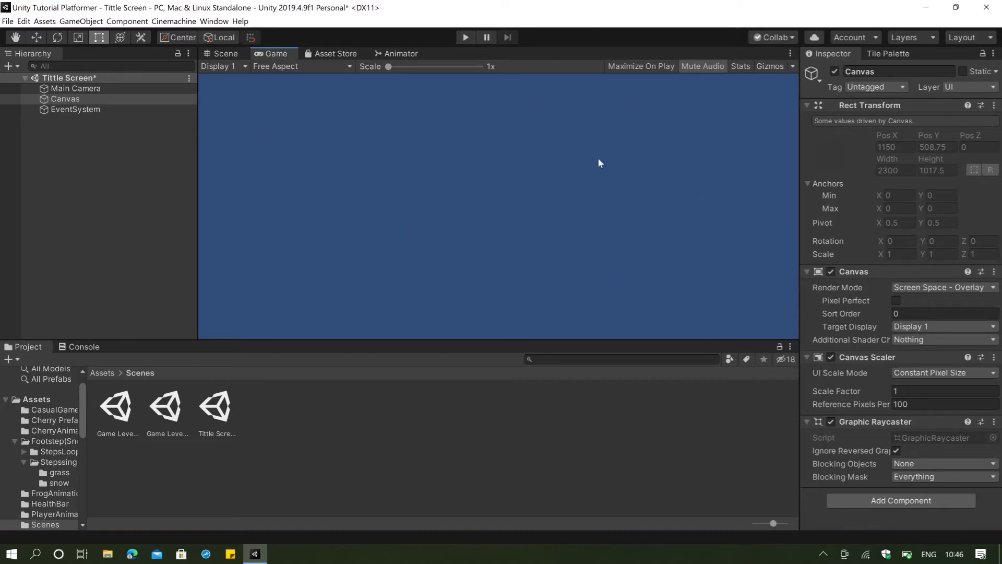
pyautogui.rightClick(47, 102)
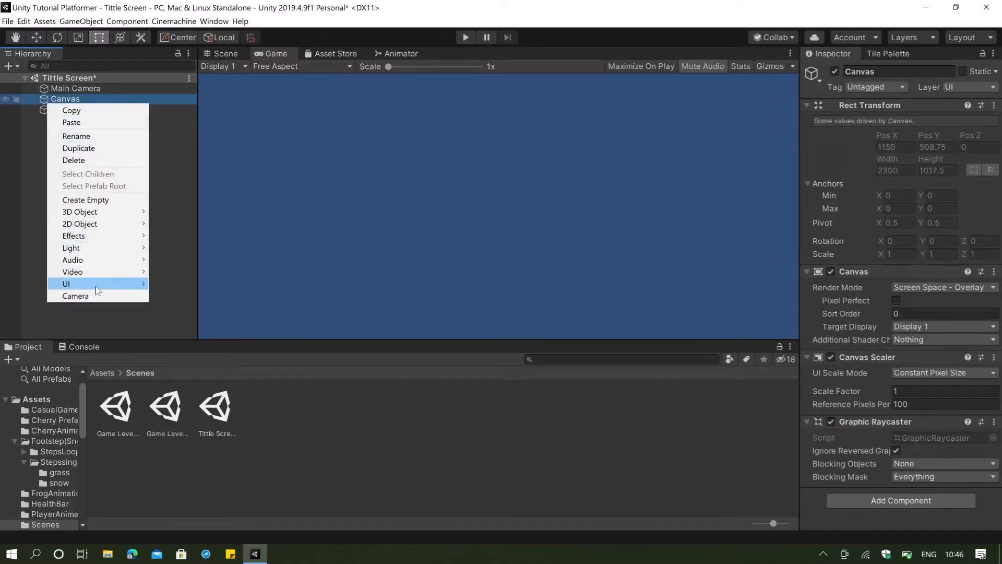
pyautogui.moveTo(95, 285)
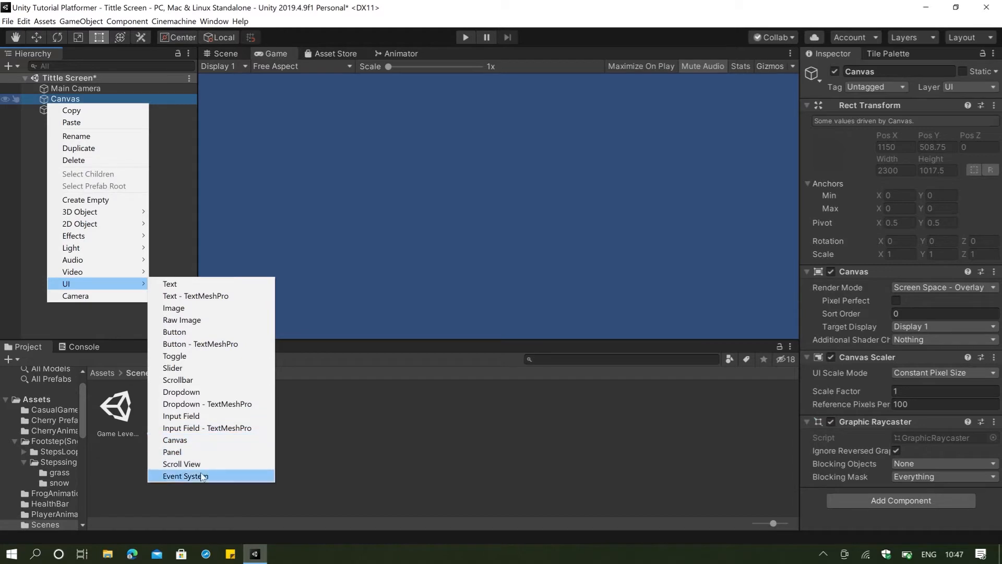
pyautogui.click(182, 308)
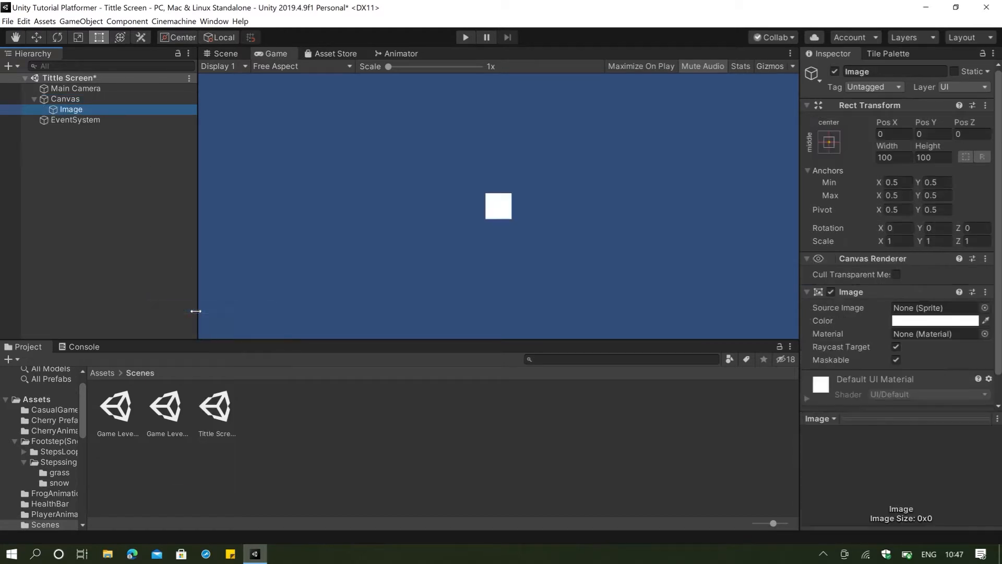
# Step: Stretch the image to fill the whole Canvas, about 2300 by 1017.5, and check it in the Game view
pyautogui.click(224, 53)
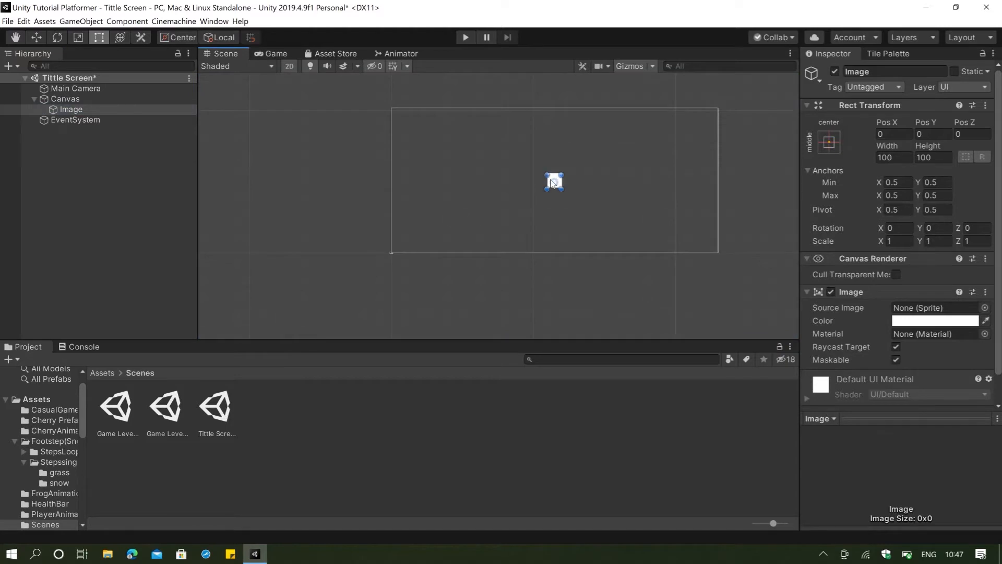
pyautogui.moveTo(547, 175); pyautogui.dragTo(390, 110)
pyautogui.moveTo(560, 188); pyautogui.dragTo(719, 255)
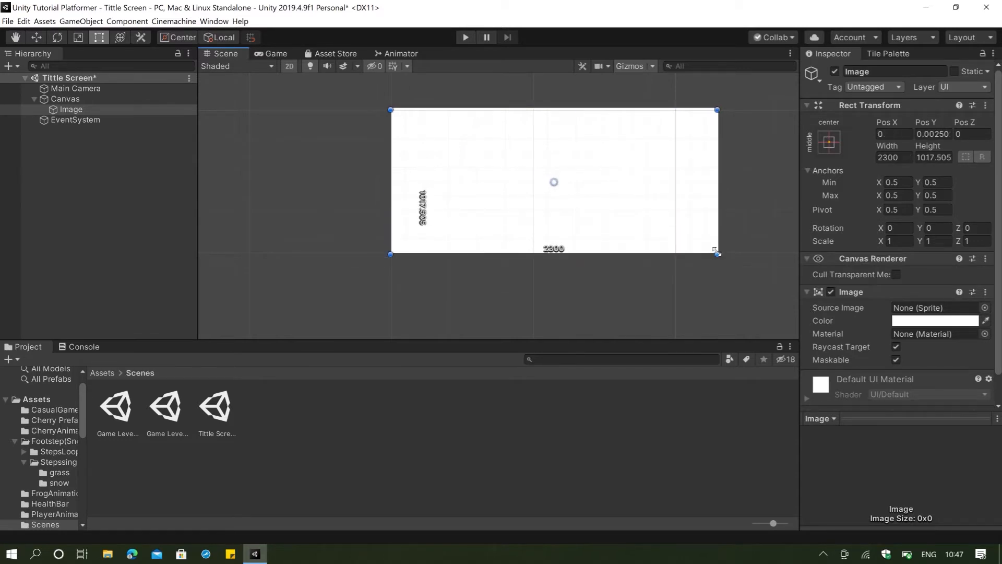
pyautogui.click(261, 54)
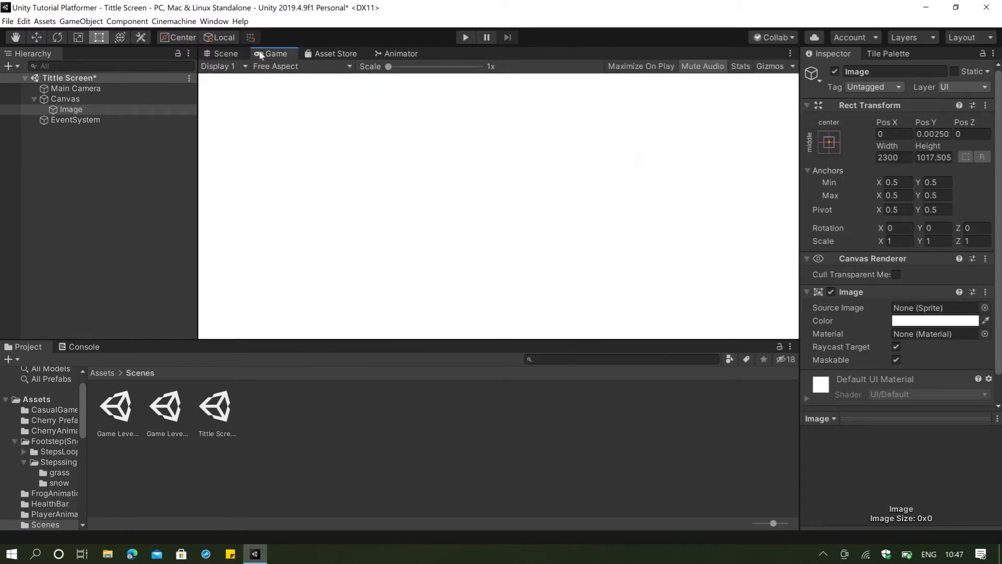
# Step: Change the full-screen image's color to a pale mint green and check how it looks in the Game view
pyautogui.click(222, 53)
pyautogui.click(935, 320)
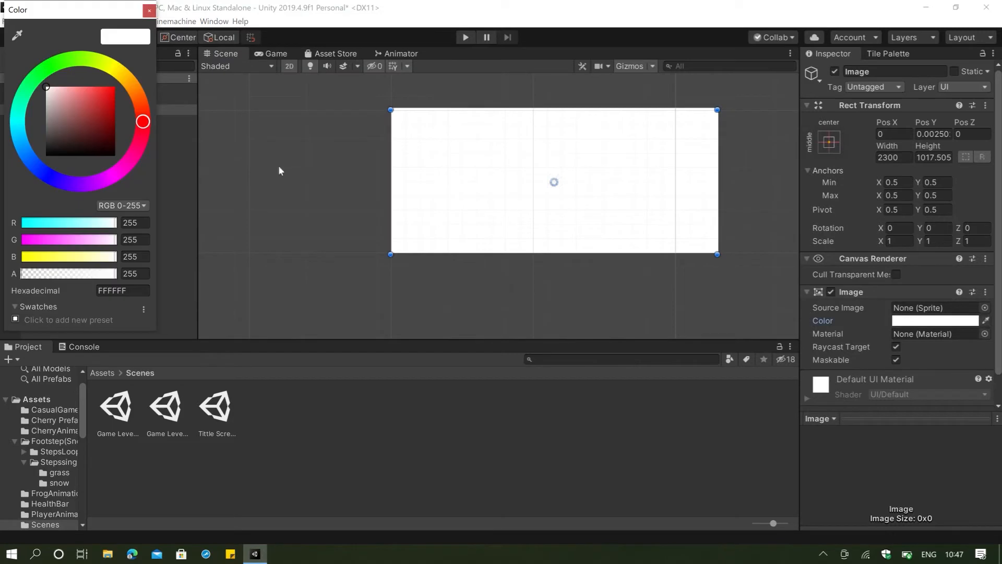
pyautogui.moveTo(92, 102); pyautogui.dragTo(65, 95)
pyautogui.click(18, 120)
pyautogui.click(267, 54)
pyautogui.click(269, 52)
pyautogui.click(241, 55)
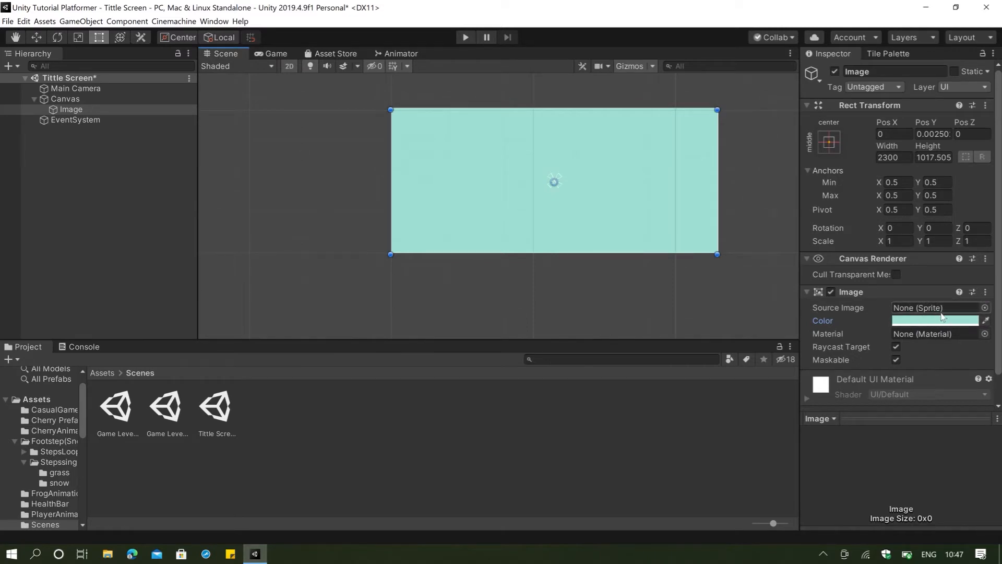
pyautogui.scroll(5, 514, 154)
pyautogui.scroll(-5, 527, 135)
pyautogui.moveTo(548, 133); pyautogui.dragTo(495, 172, button='middle')
pyautogui.scroll(6, 493, 196)
pyautogui.scroll(2, 436, 184)
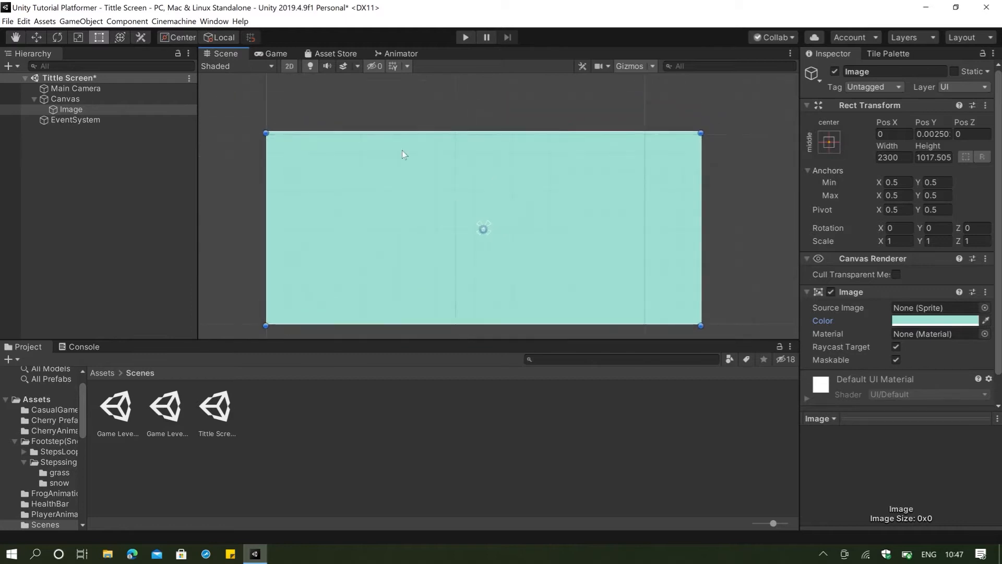
# Step: Rename the full-screen image to Background and add a second UI Image under the Canvas
pyautogui.click(271, 55)
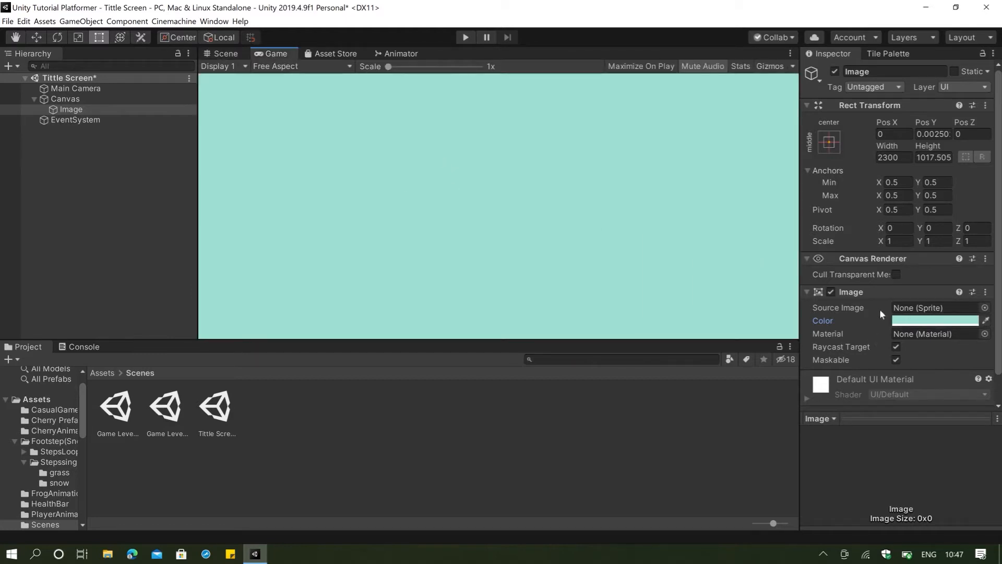
pyautogui.click(864, 72)
pyautogui.write('Background')
pyautogui.press('Return')
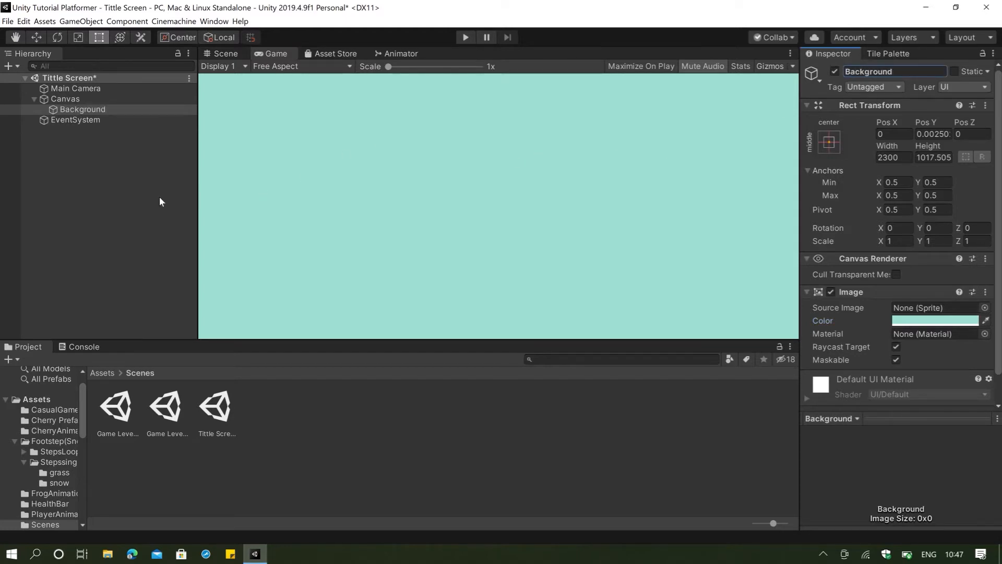
pyautogui.rightClick(48, 99)
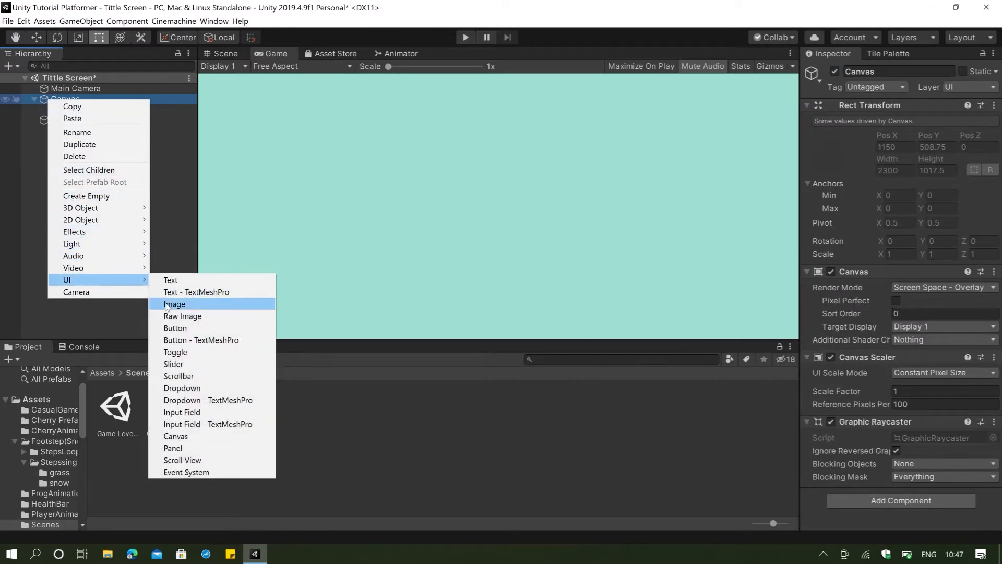
pyautogui.click(171, 303)
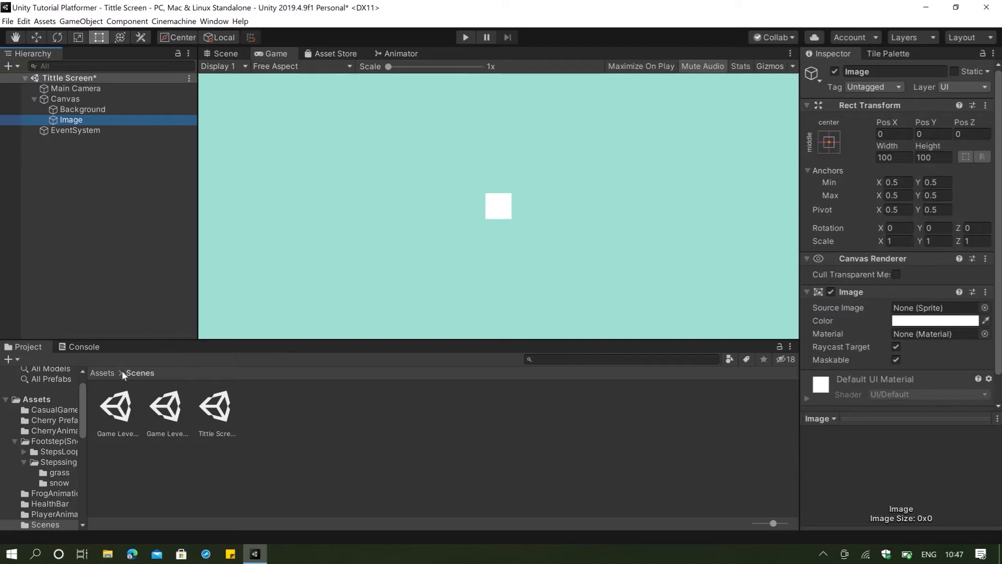
# Step: Create a new folder named TittleScreen in the Assets root
pyautogui.click(102, 372)
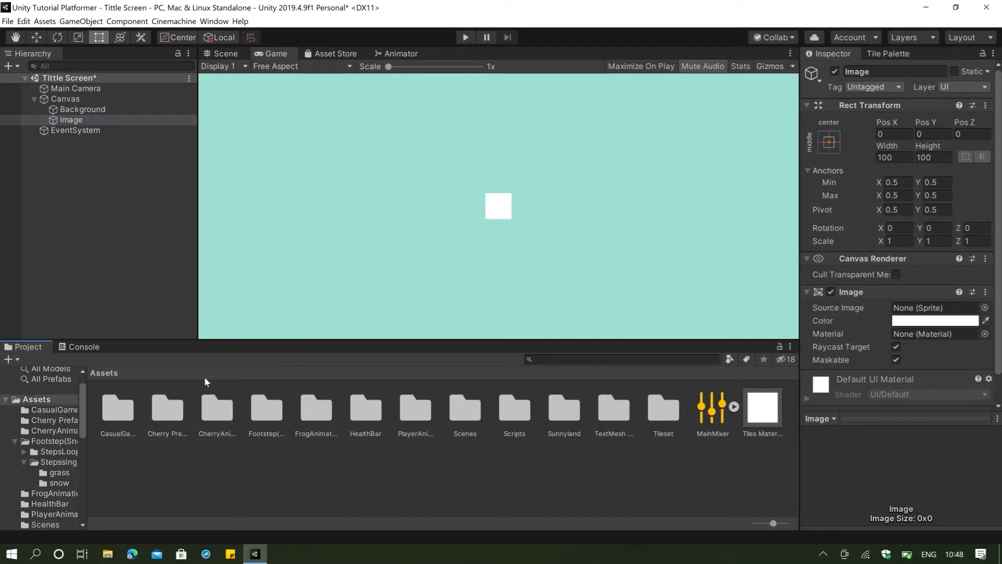
pyautogui.rightClick(374, 474)
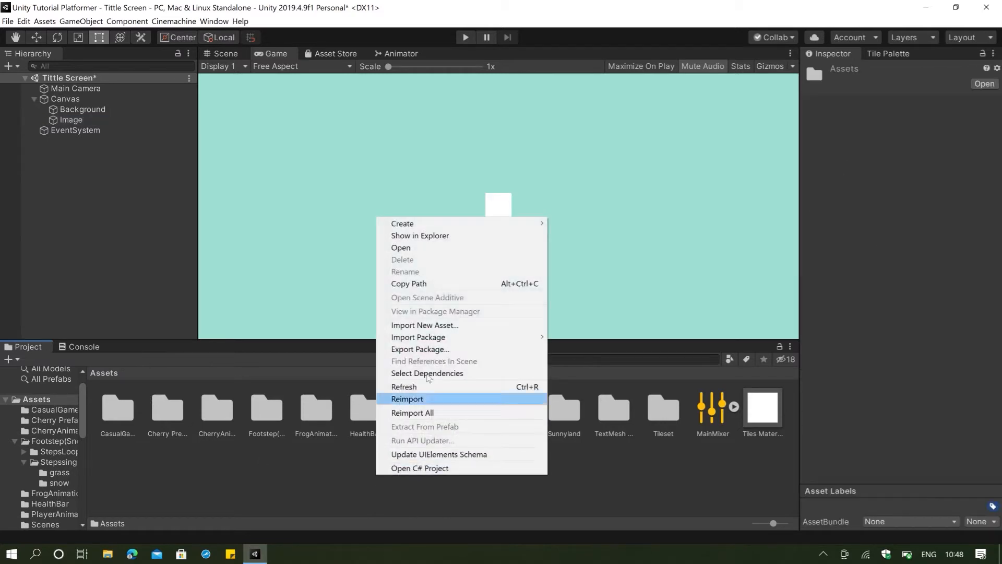
pyautogui.moveTo(472, 225)
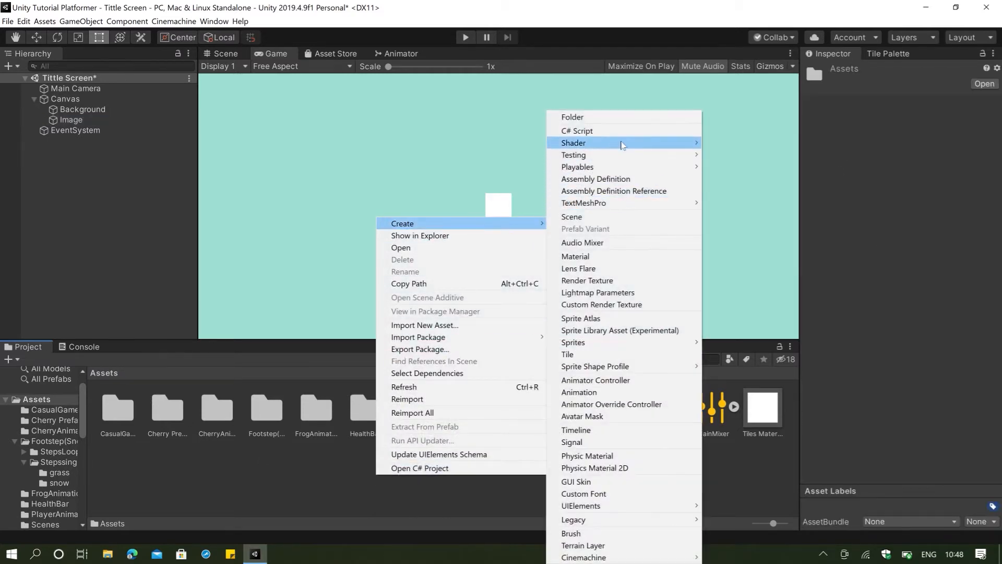
pyautogui.click(630, 123)
pyautogui.write('TittleScreen')
pyautogui.press('Return')
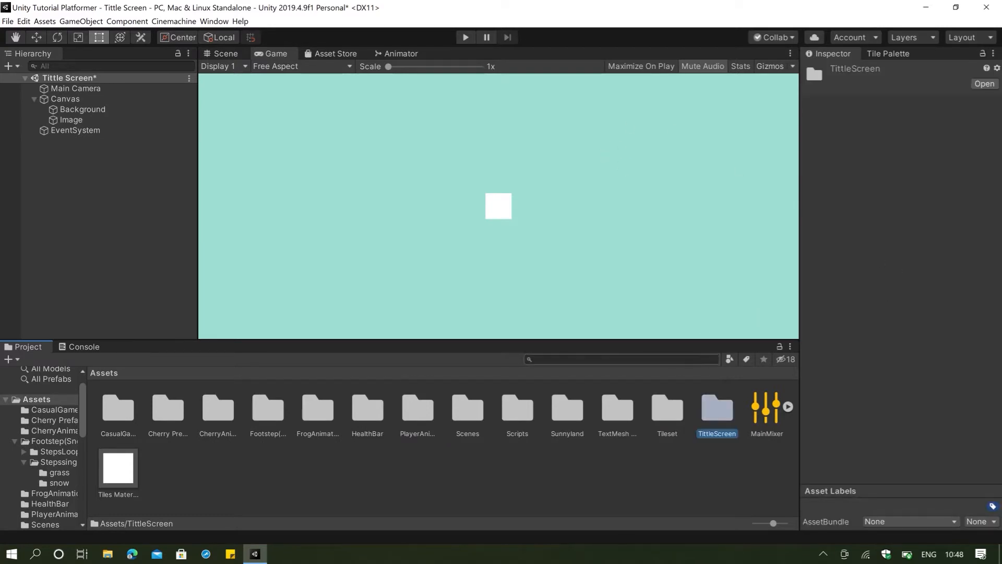
# Step: Show the TittleScreen folder in File Explorer and paste the copied About Tittle.png and Start Tittle.png files into it
pyautogui.rightClick(714, 417)
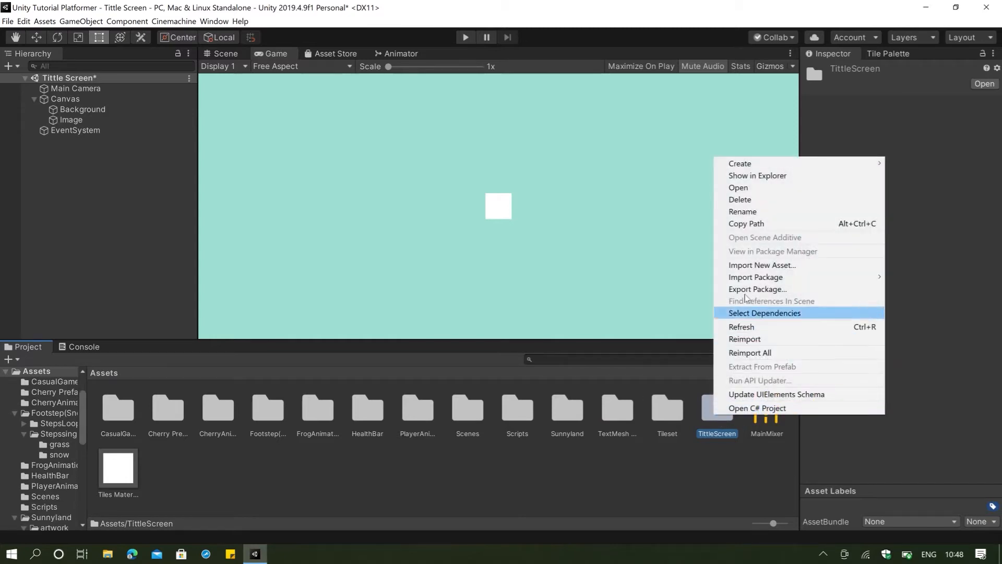
pyautogui.click(740, 177)
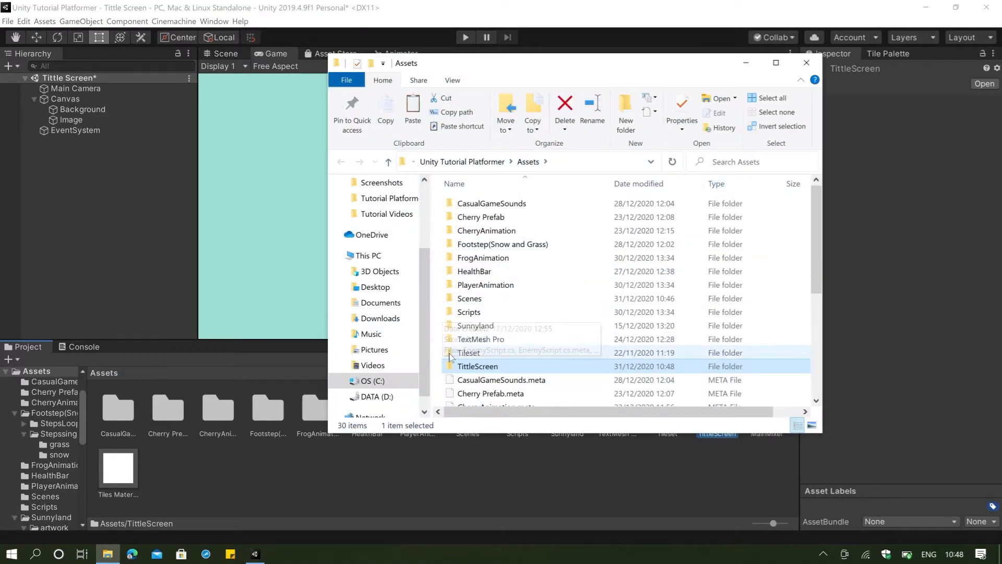
pyautogui.doubleClick(454, 366)
pyautogui.rightClick(493, 255)
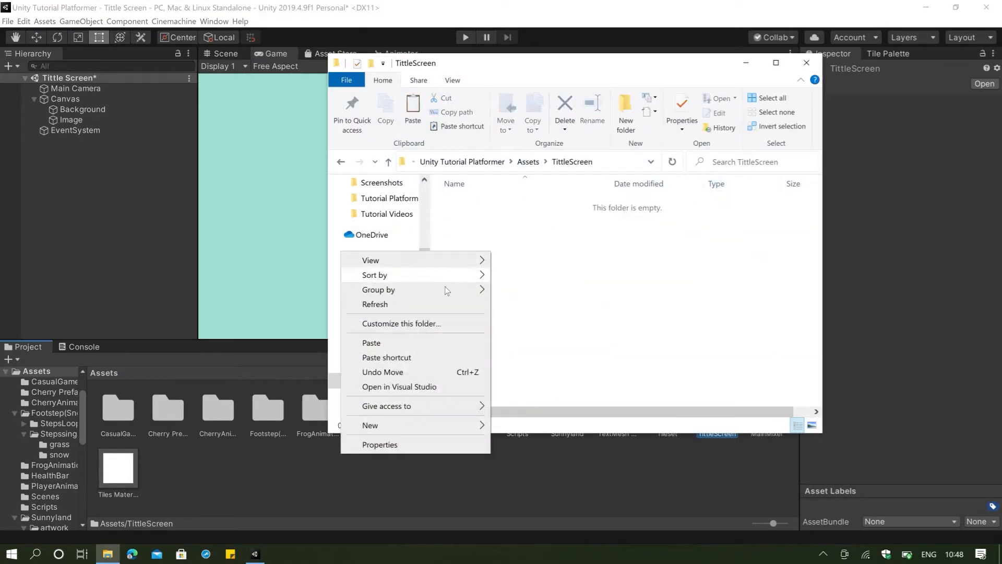
pyautogui.click(393, 343)
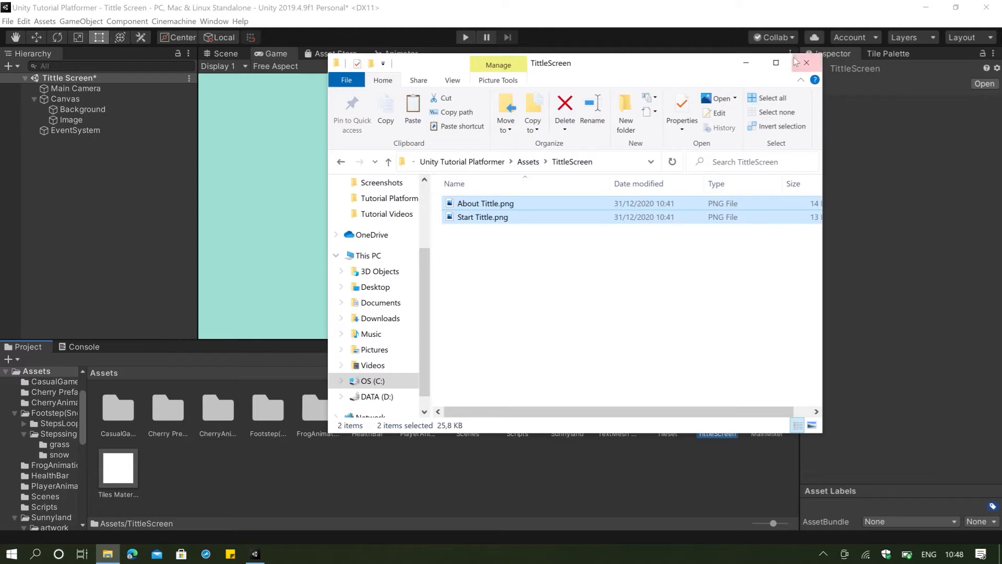
# Step: Preview About Tittle.png in the Photos viewer, close it and return to Unity
pyautogui.click(543, 261)
pyautogui.click(523, 217)
pyautogui.doubleClick(523, 208)
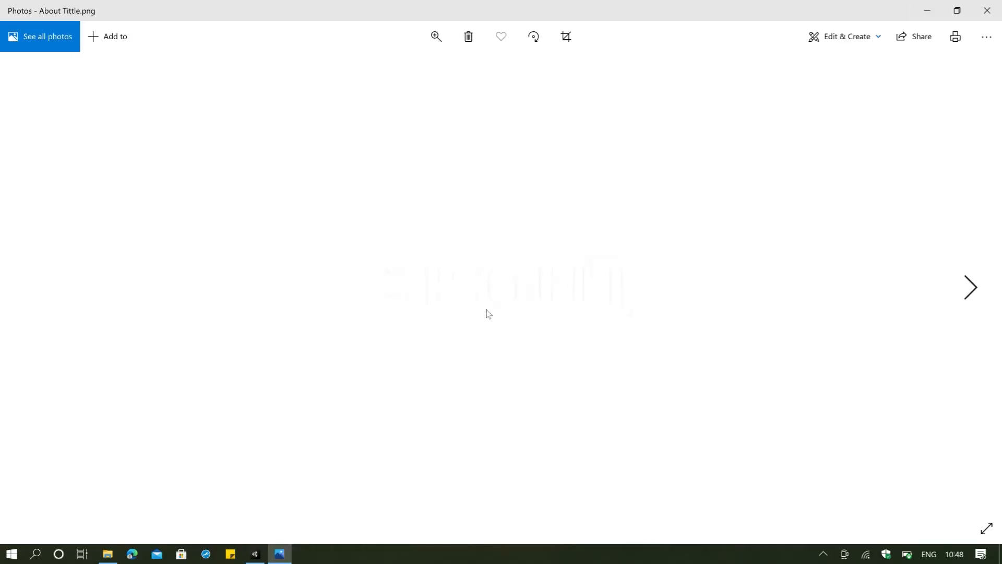
pyautogui.click(996, 10)
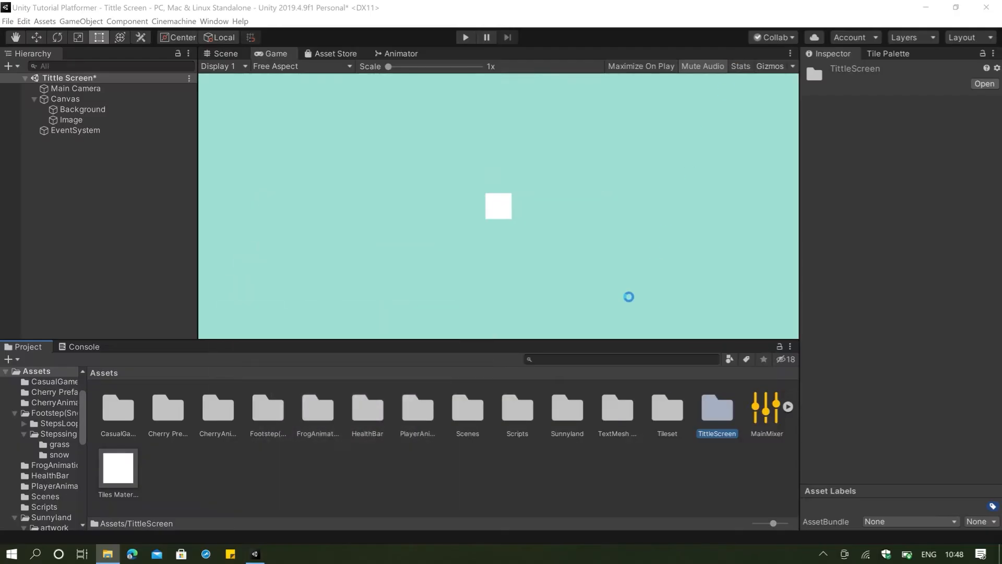
# Step: Rename the new small image under the Canvas to Start Tittle
pyautogui.click(116, 122)
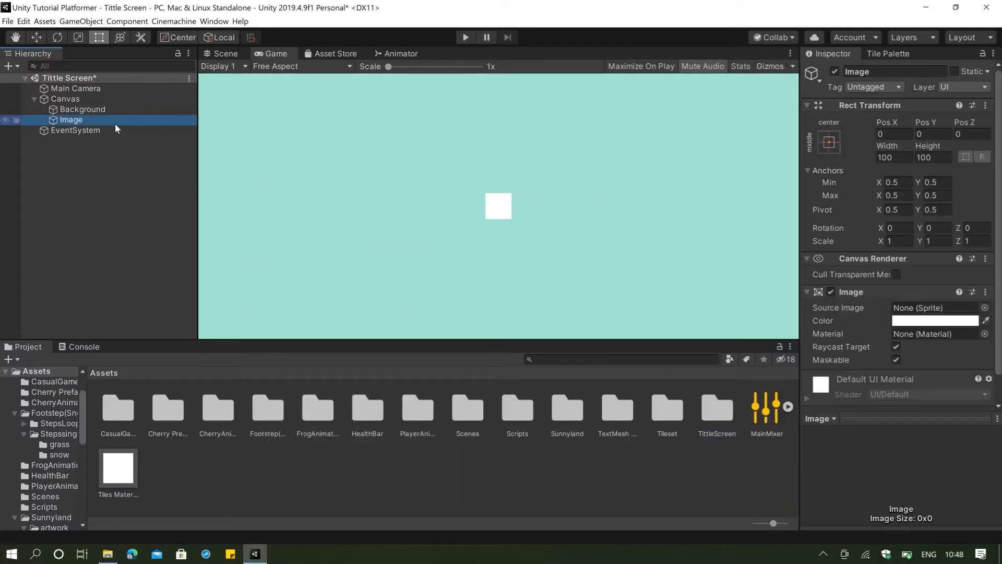
pyautogui.click(877, 72)
pyautogui.write('S')
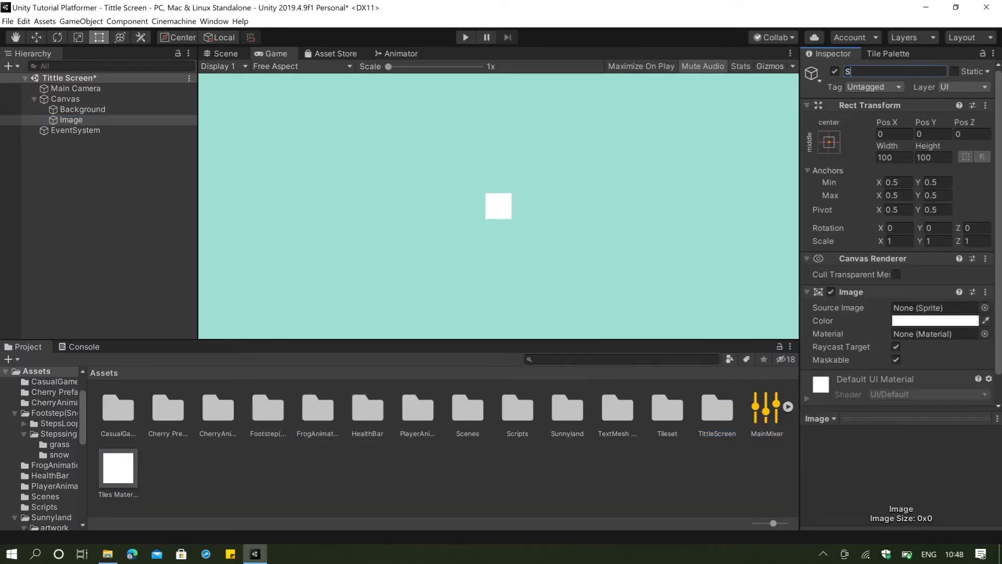
pyautogui.write('tart Tittle')
pyautogui.press('Return')
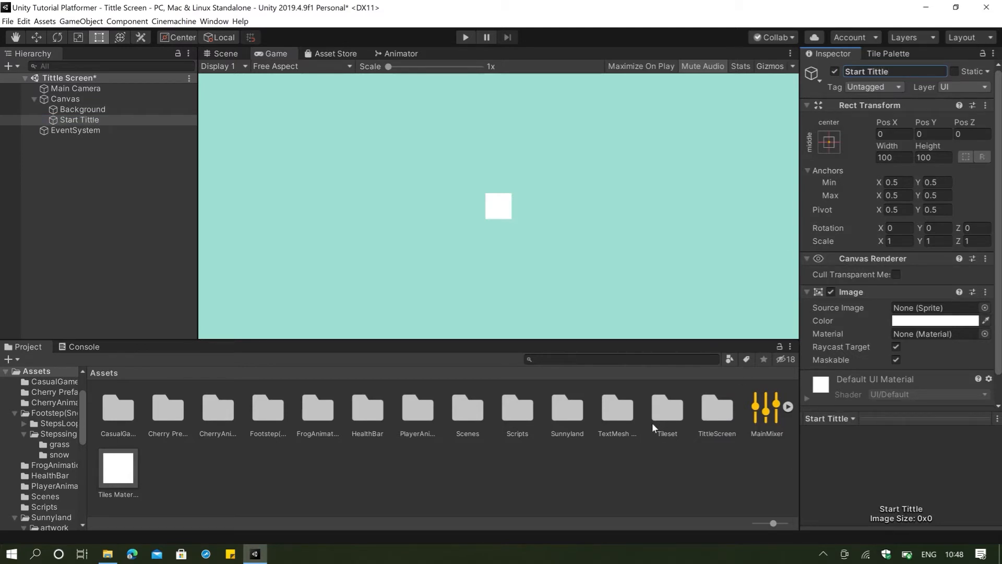
# Step: Assign the Start Tittle sprite from the TittleScreen folder as the Start Tittle image's source and enable Preserve Aspect
pyautogui.doubleClick(706, 423)
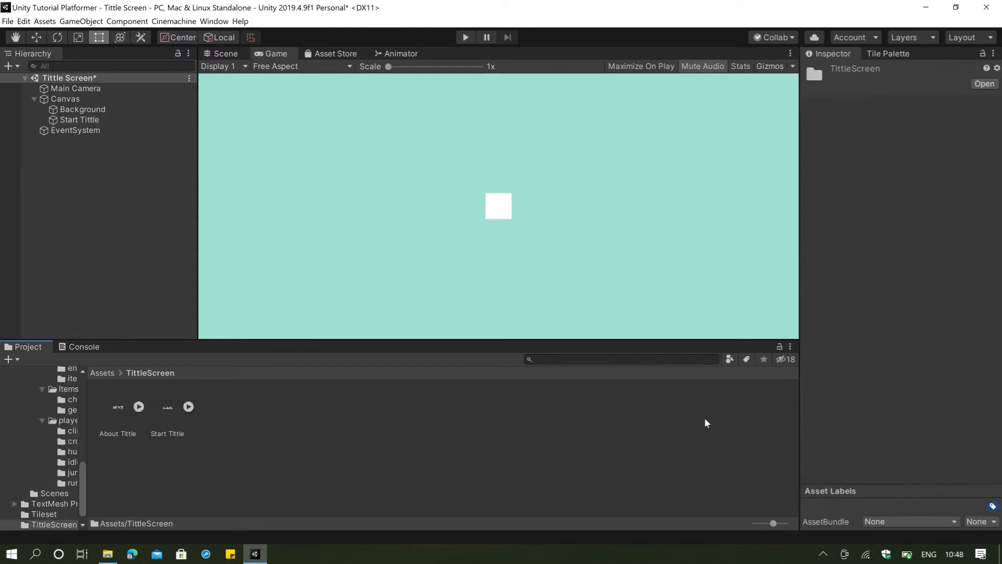
pyautogui.click(73, 121)
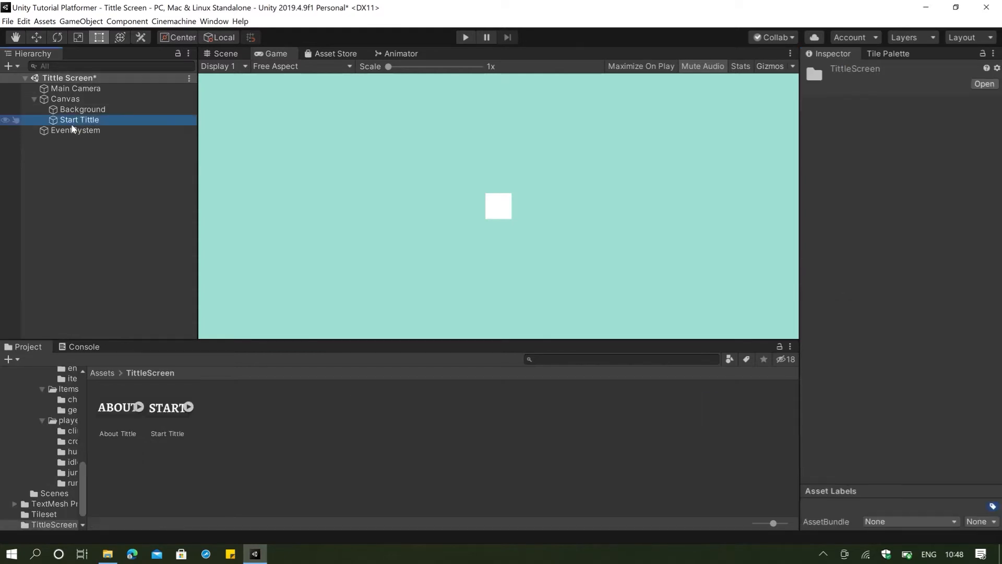
pyautogui.moveTo(164, 409); pyautogui.dragTo(919, 307)
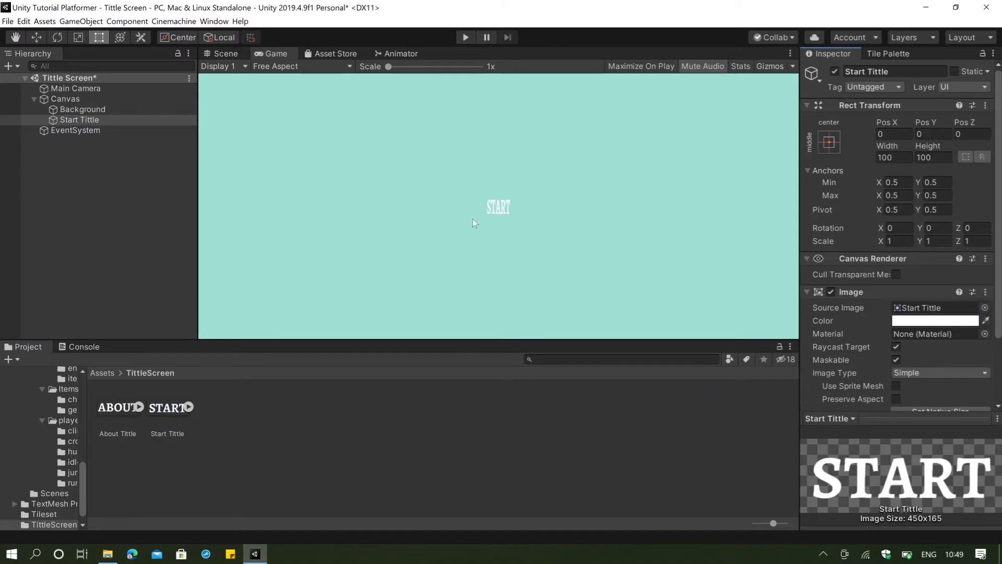
pyautogui.scroll(-3, 932, 340)
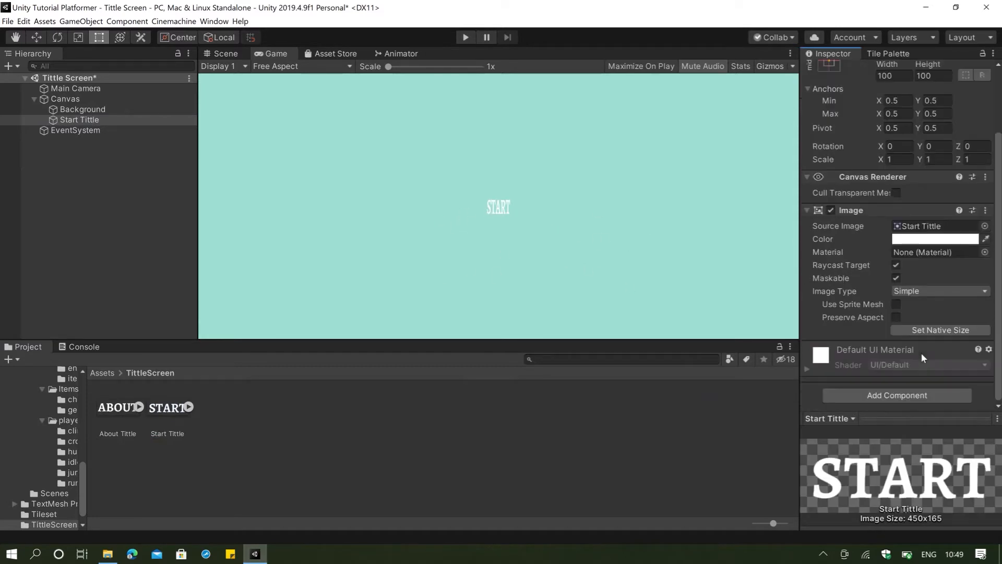
pyautogui.click(904, 318)
# Step: Scale the Start Tittle image uniformly to about 6.09 and move it slightly up from the canvas centre
pyautogui.click(226, 55)
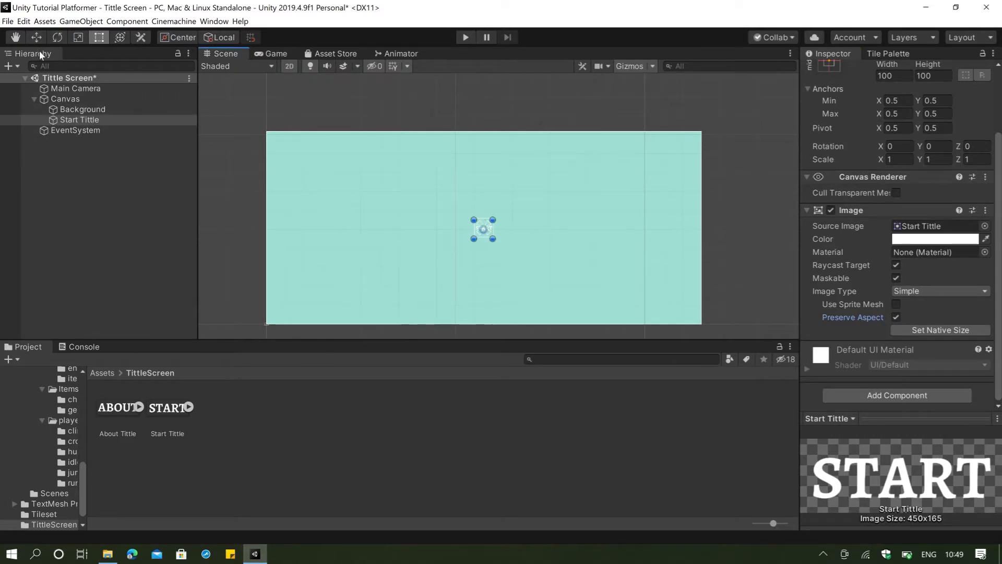
pyautogui.press('r')
pyautogui.moveTo(481, 229); pyautogui.dragTo(807, 185)
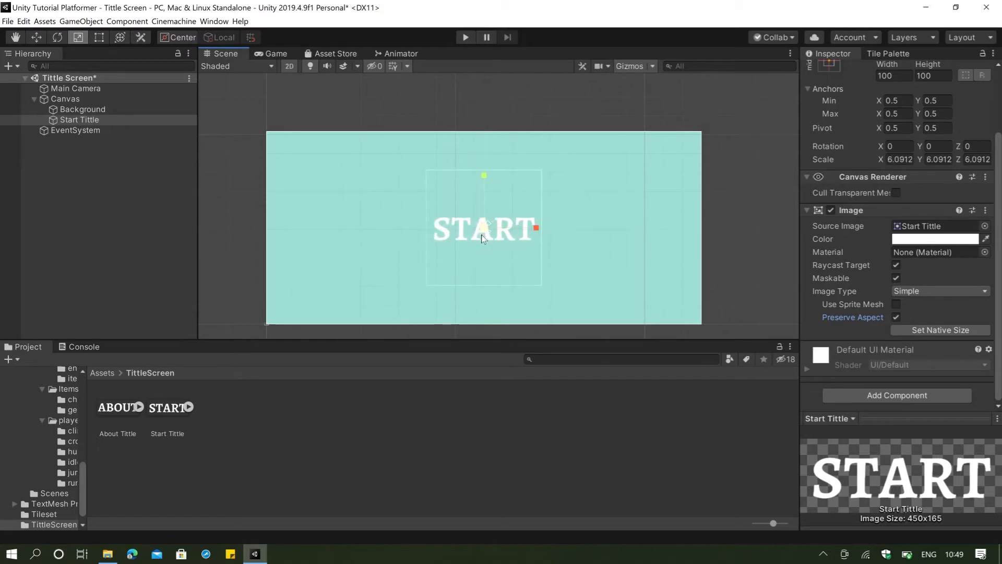
pyautogui.press('e')
pyautogui.press('w')
pyautogui.moveTo(490, 231); pyautogui.dragTo(489, 203)
pyautogui.click(270, 52)
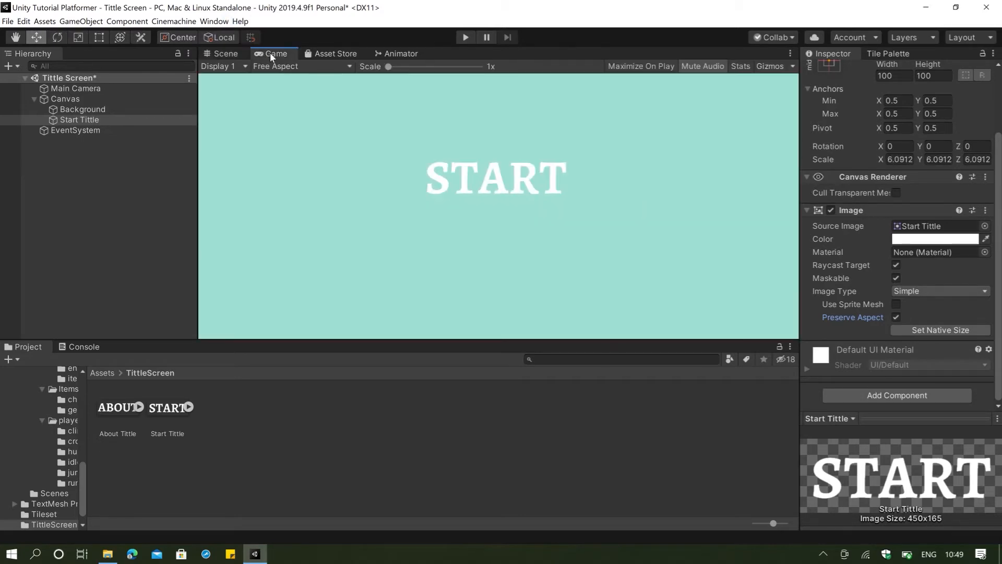
# Step: Change the Background image's color to dark blue 145A8C and check it in the Game view
pyautogui.click(231, 57)
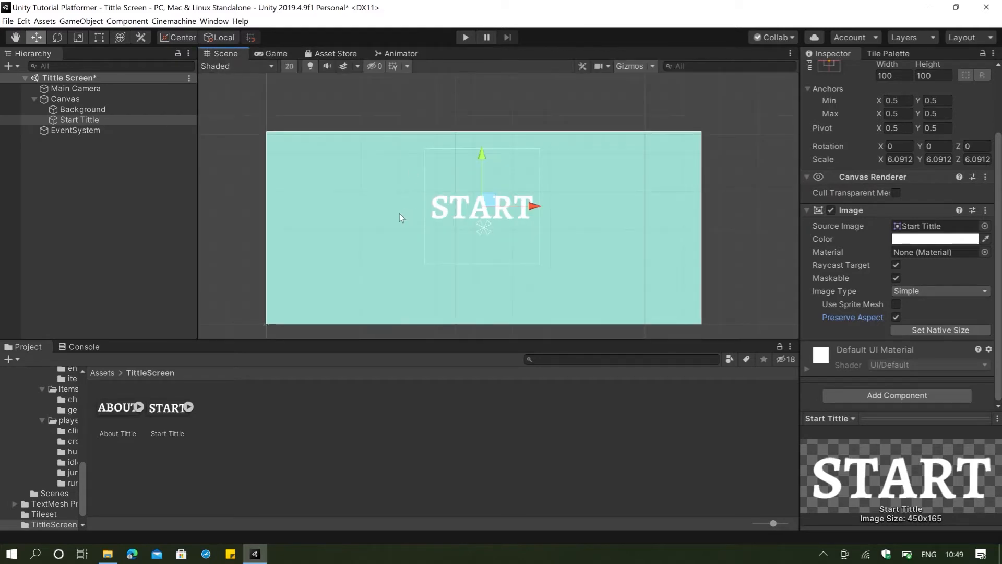
pyautogui.click(100, 110)
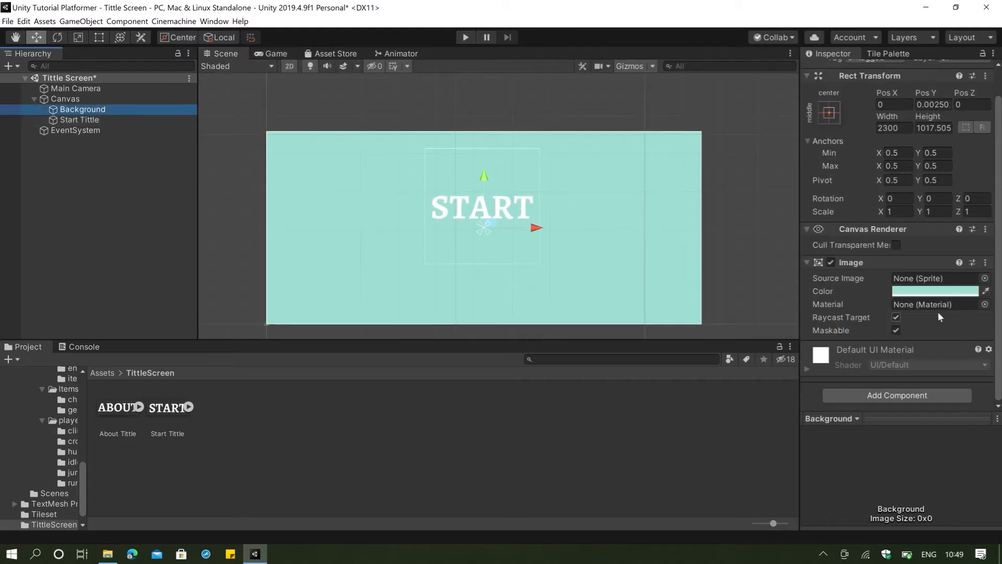
pyautogui.click(953, 295)
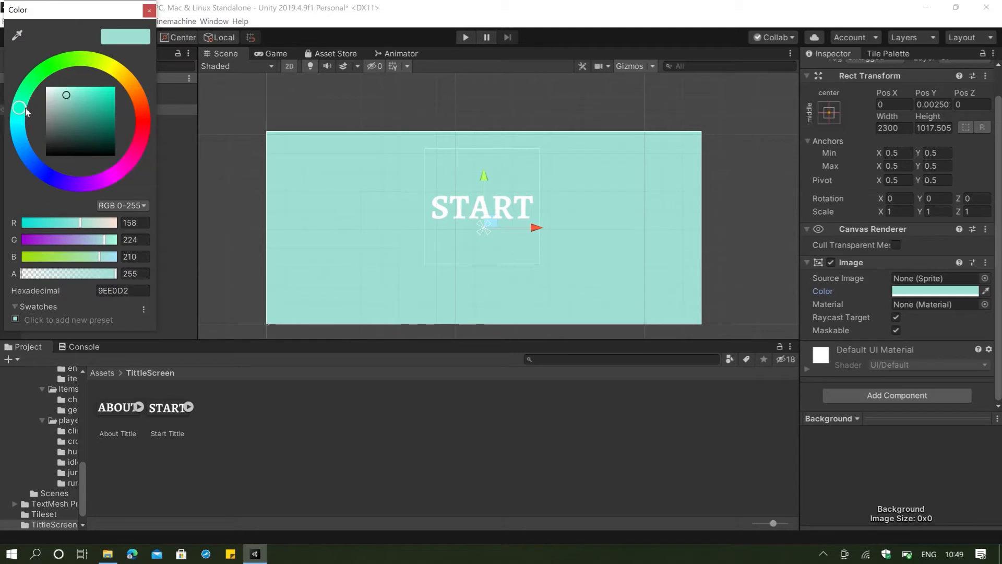
pyautogui.click(24, 149)
pyautogui.moveTo(88, 102); pyautogui.dragTo(105, 118)
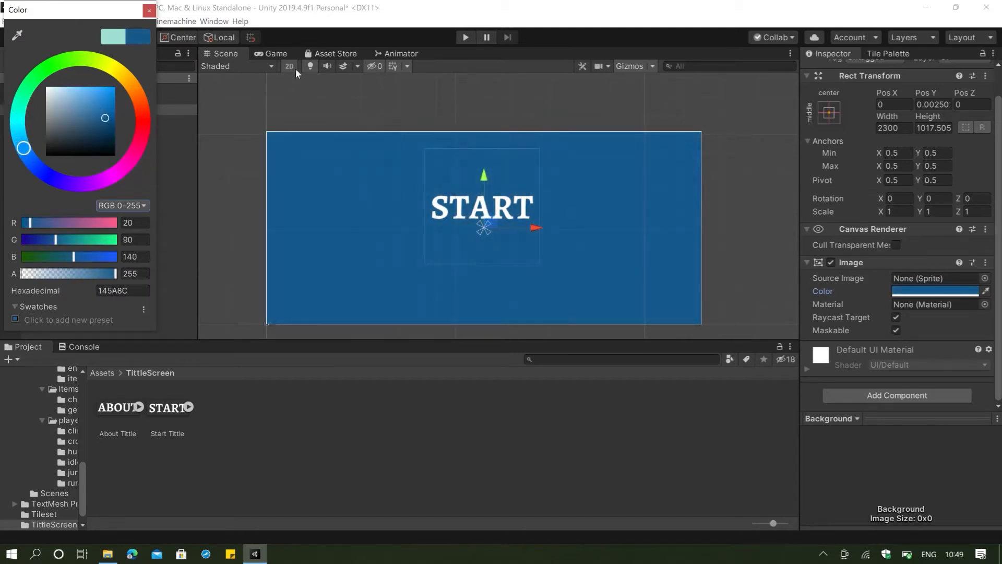
pyautogui.click(274, 53)
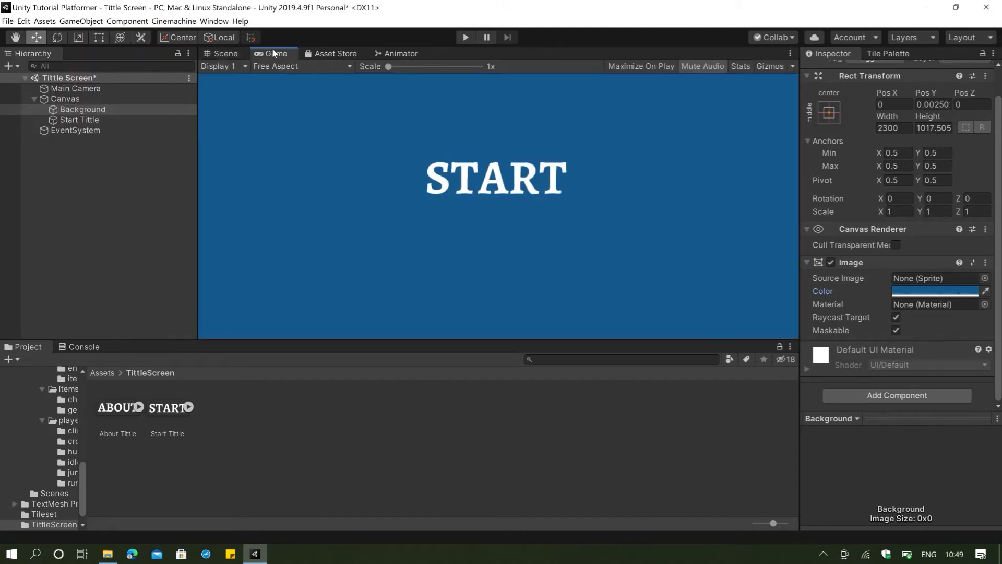
# Step: Move the Start Tittle image into the canvas's left half, to about Pos X -573 and Pos Y 14
pyautogui.click(244, 53)
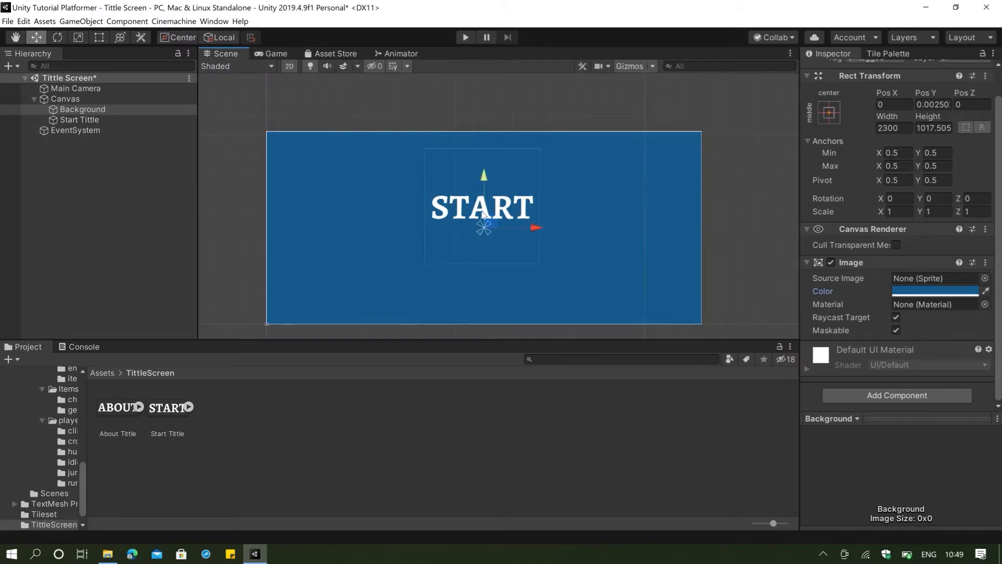
pyautogui.moveTo(477, 211); pyautogui.dragTo(379, 221)
pyautogui.hotkey('ctrl', 'z')
pyautogui.click(84, 120)
pyautogui.click(381, 214)
pyautogui.click(382, 226)
pyautogui.click(272, 53)
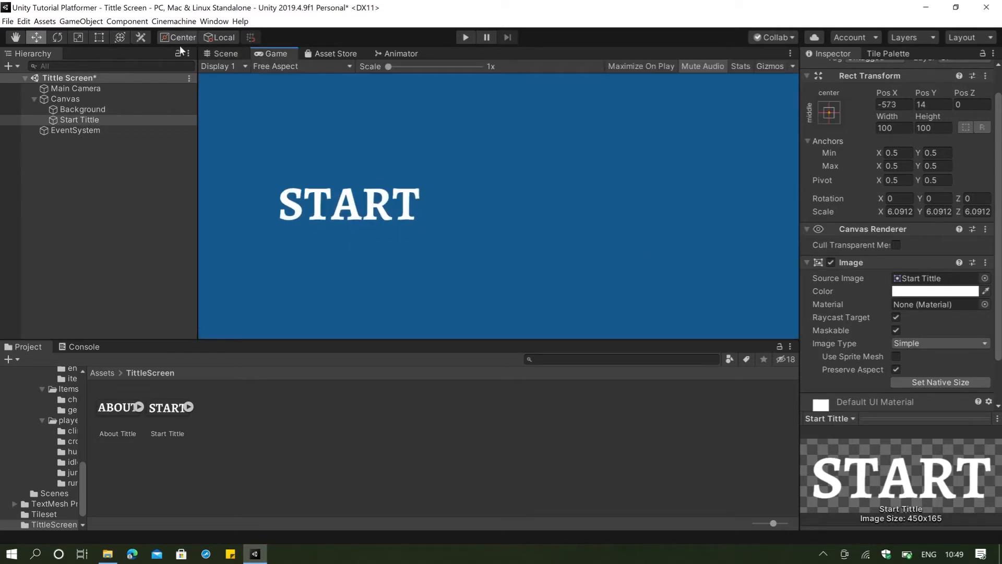
pyautogui.click(219, 54)
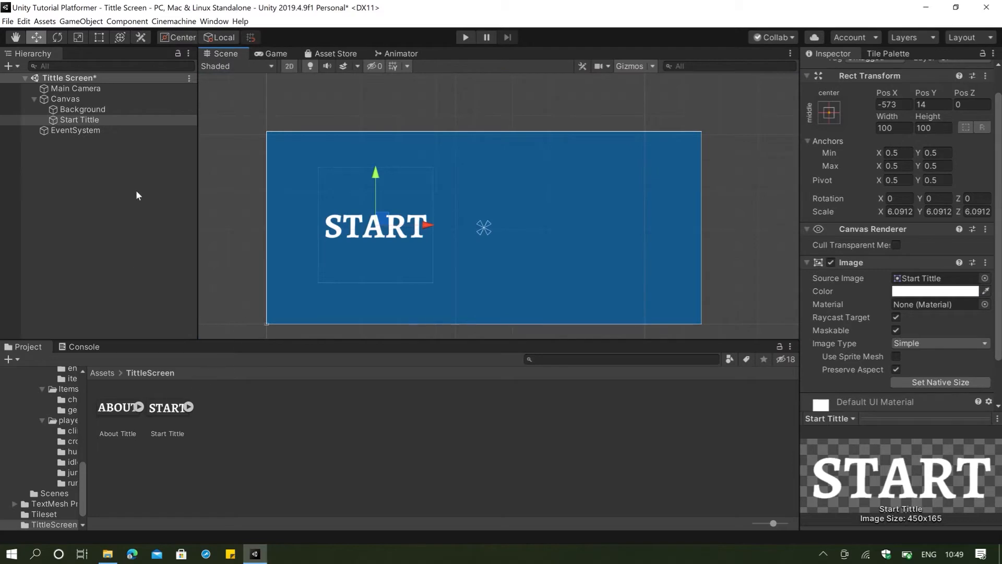
pyautogui.hotkey('ctrl', 'd')
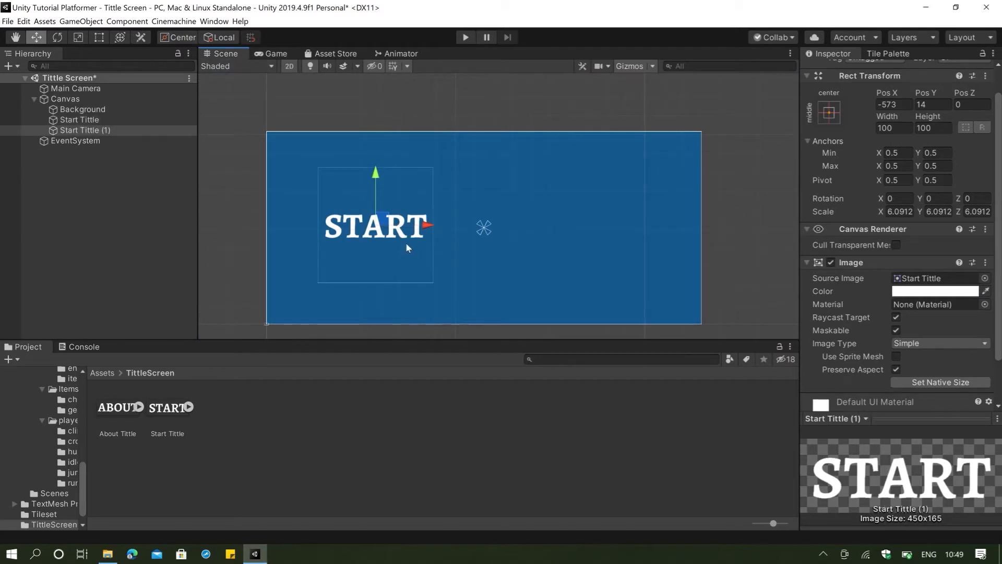
pyautogui.moveTo(424, 225)
pyautogui.mouseDown()
pyautogui.moveTo(496, 225)
pyautogui.moveTo(418, 230)
pyautogui.mouseUp()
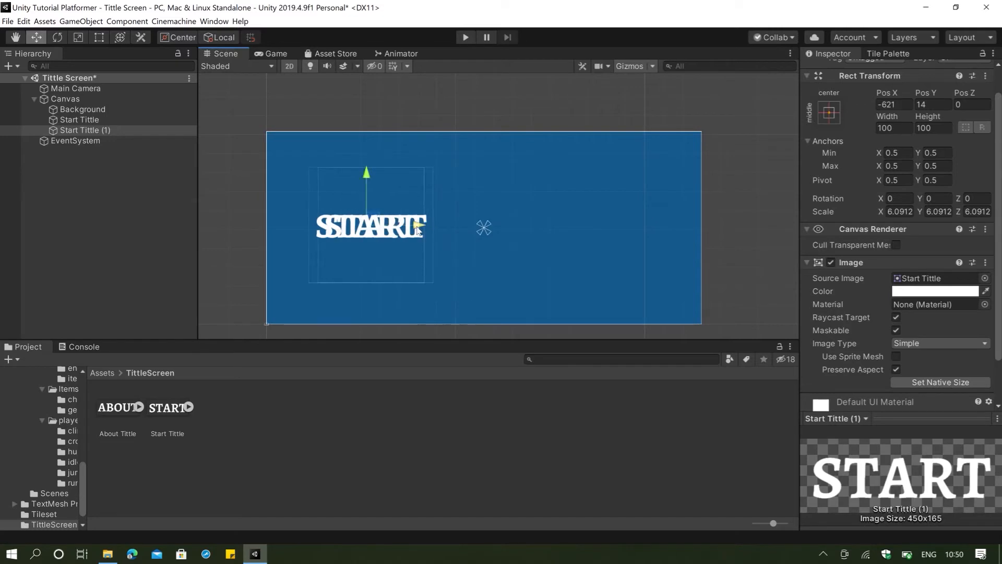
pyautogui.rightClick(99, 139)
pyautogui.rightClick(94, 132)
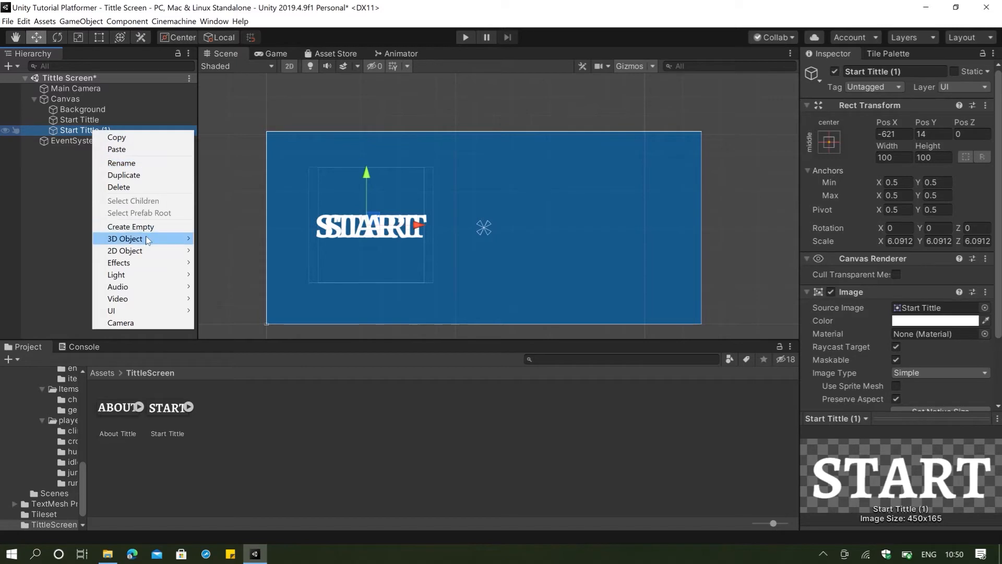
pyautogui.click(56, 129)
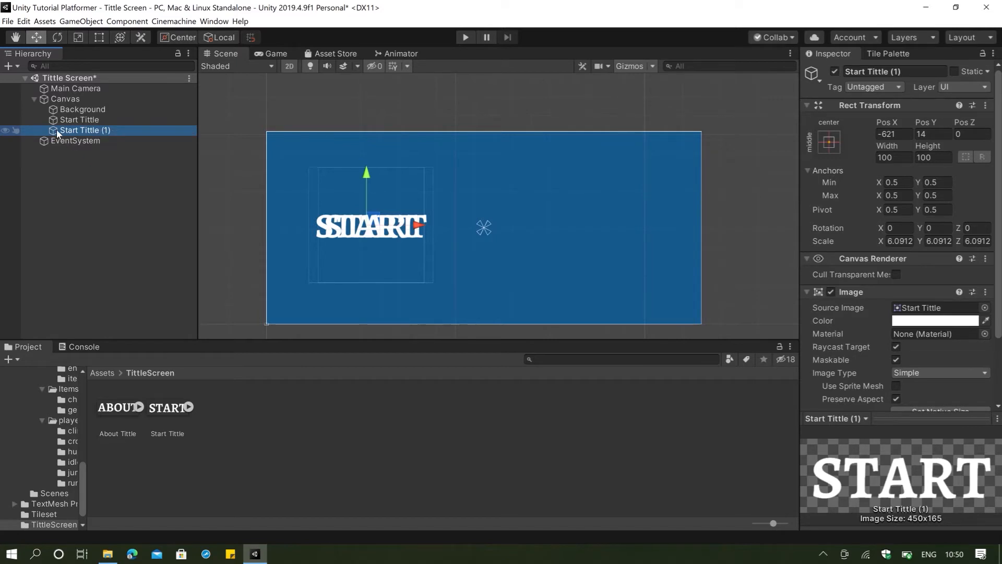
pyautogui.press('Delete')
# Step: Duplicate the Start Tittle image under the Canvas and rename the copy About Tittle
pyautogui.click(70, 122)
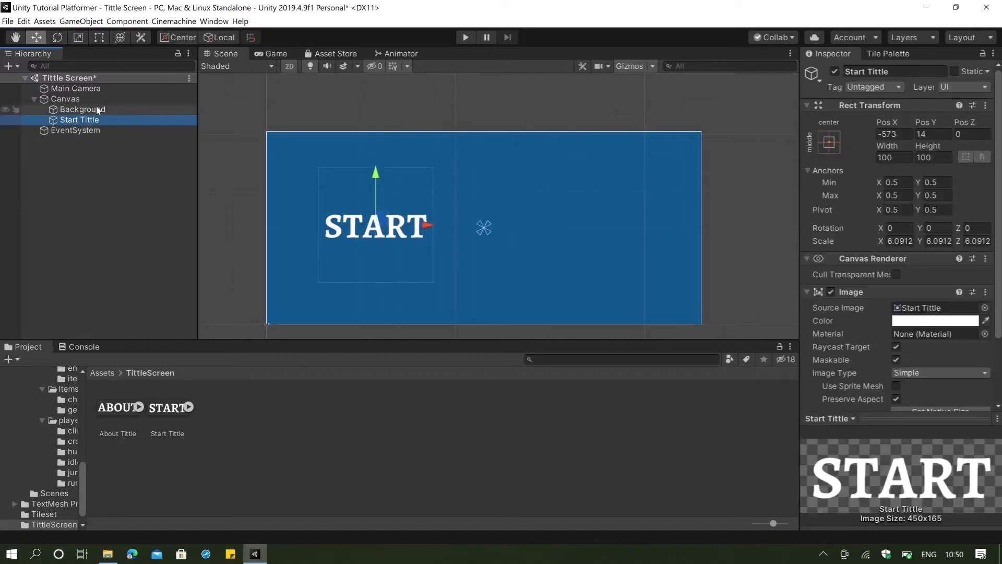
pyautogui.hotkey('ctrl', 'd')
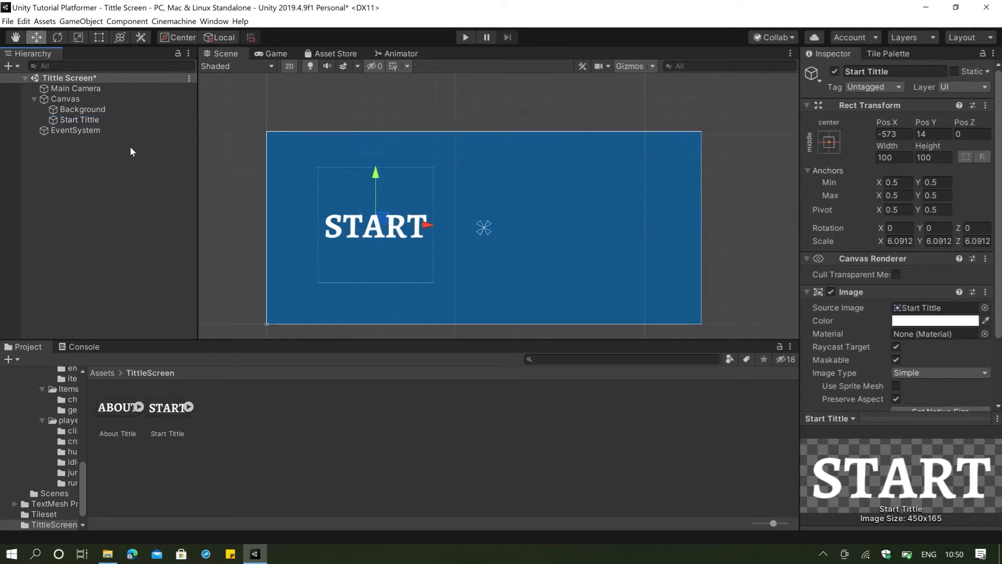
pyautogui.click(104, 119)
pyautogui.rightClick(104, 119)
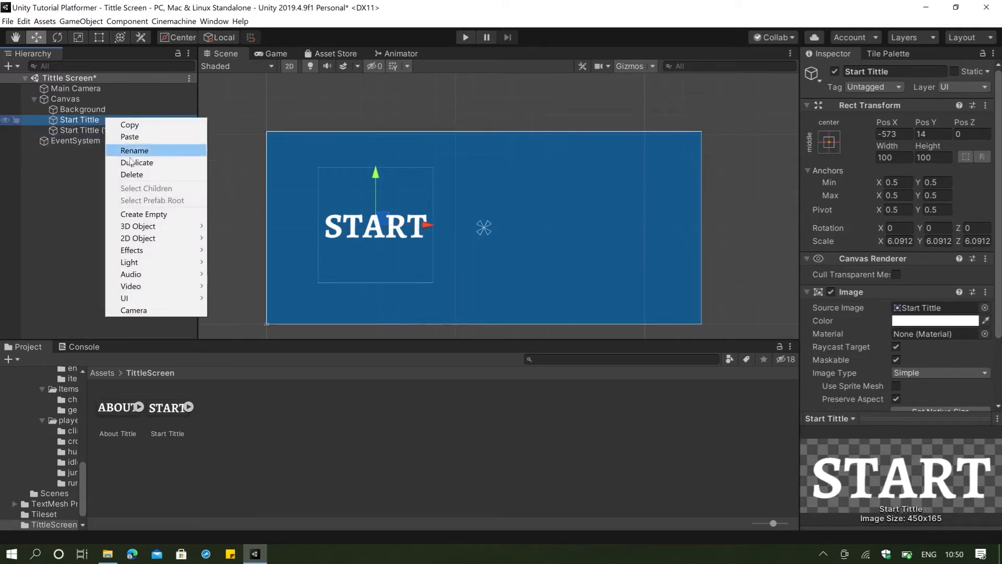
pyautogui.press('Escape')
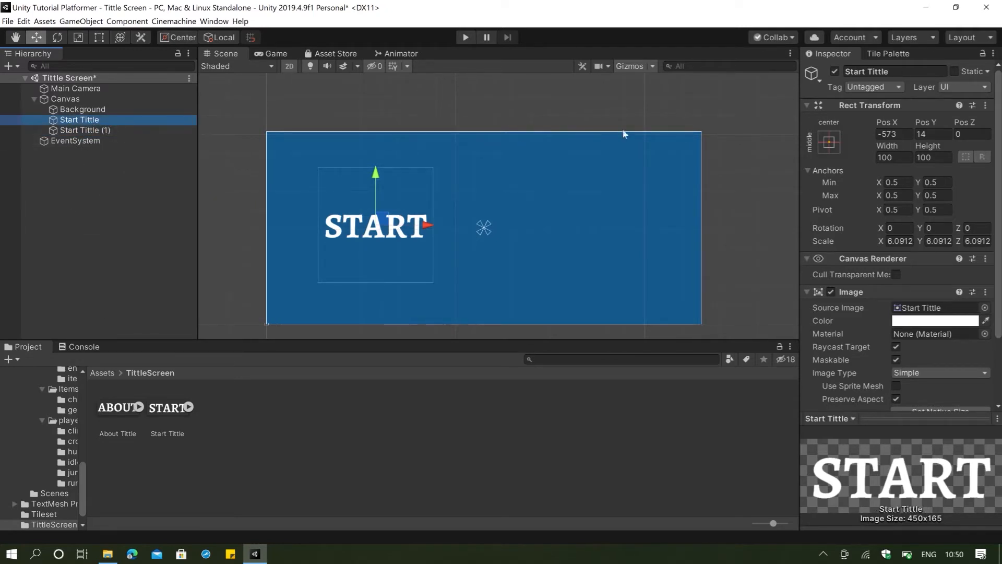
pyautogui.click(86, 130)
pyautogui.click(939, 71)
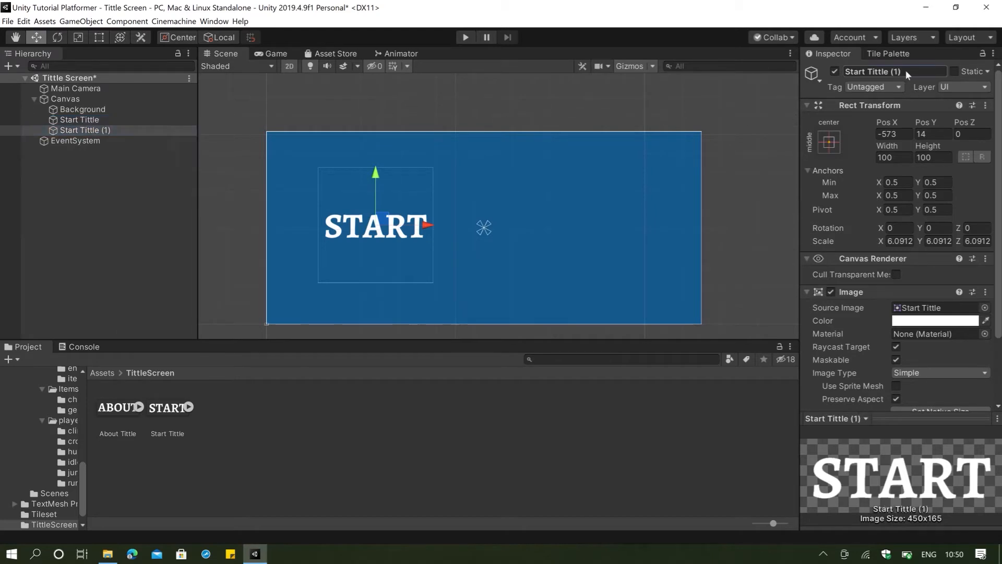
pyautogui.write('About Tittle')
pyautogui.press('Return')
# Step: Assign the About Tittle sprite to the About Tittle image and move it into the canvas's right half, to about Pos X 472
pyautogui.moveTo(118, 408); pyautogui.dragTo(934, 307)
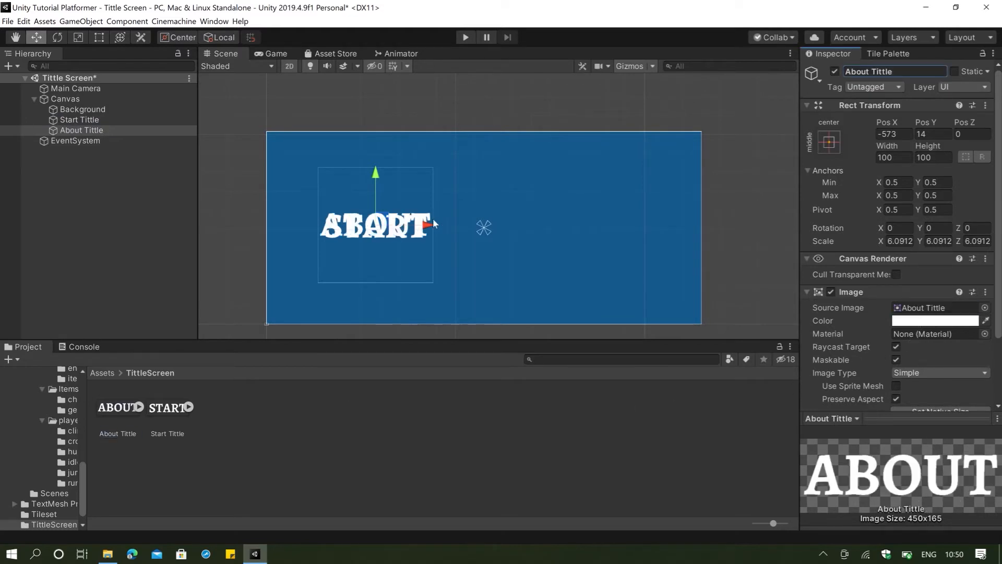
pyautogui.moveTo(432, 225); pyautogui.dragTo(621, 261)
pyautogui.click(277, 53)
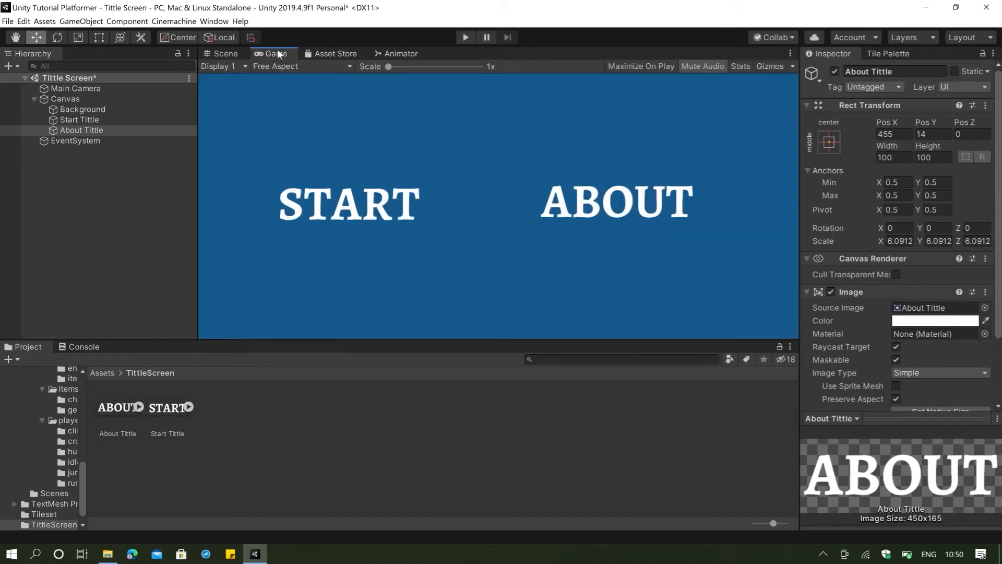
pyautogui.click(231, 56)
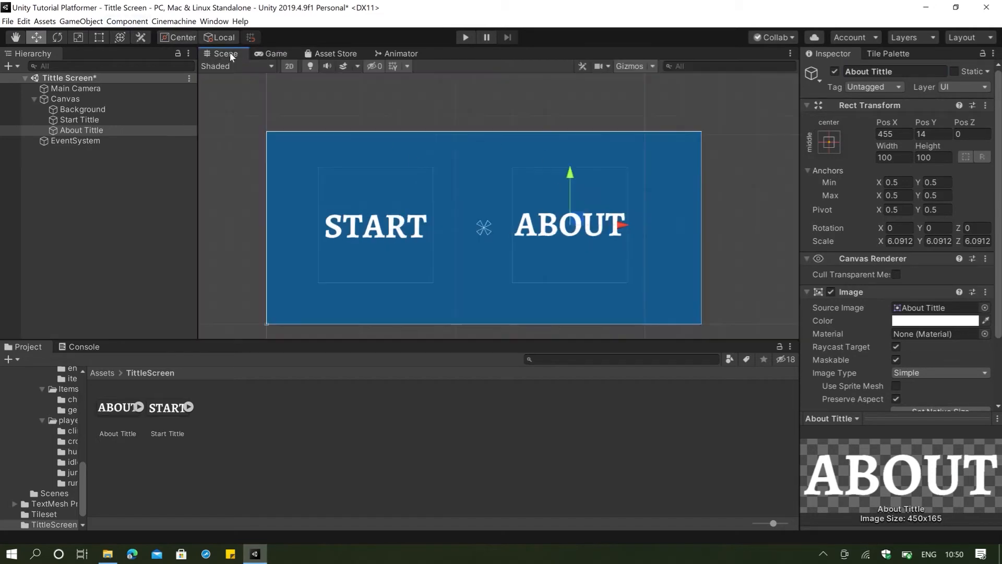
pyautogui.moveTo(622, 225); pyautogui.dragTo(626, 225)
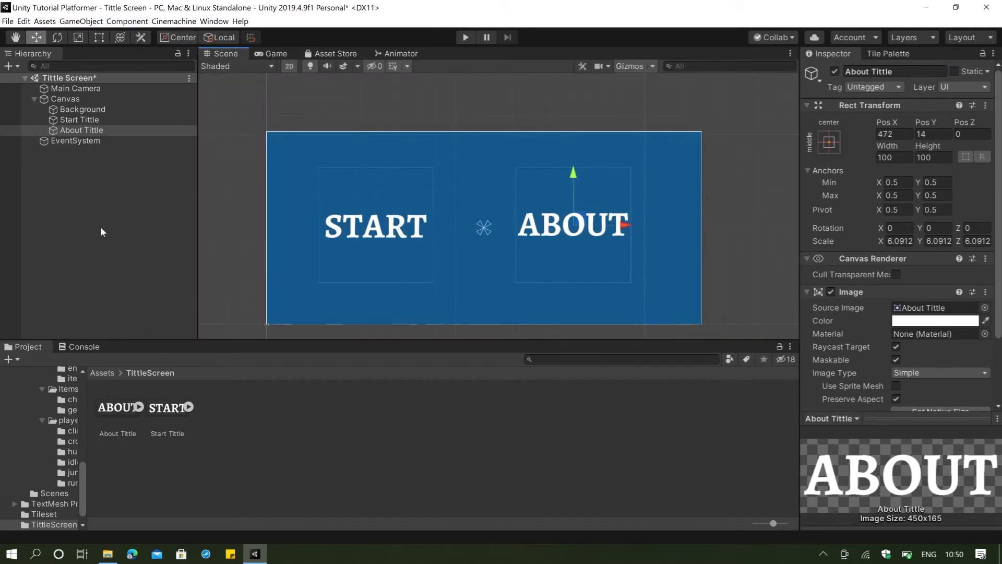
# Step: Add a Button component to the Start Tittle image
pyautogui.click(78, 121)
pyautogui.click(78, 129)
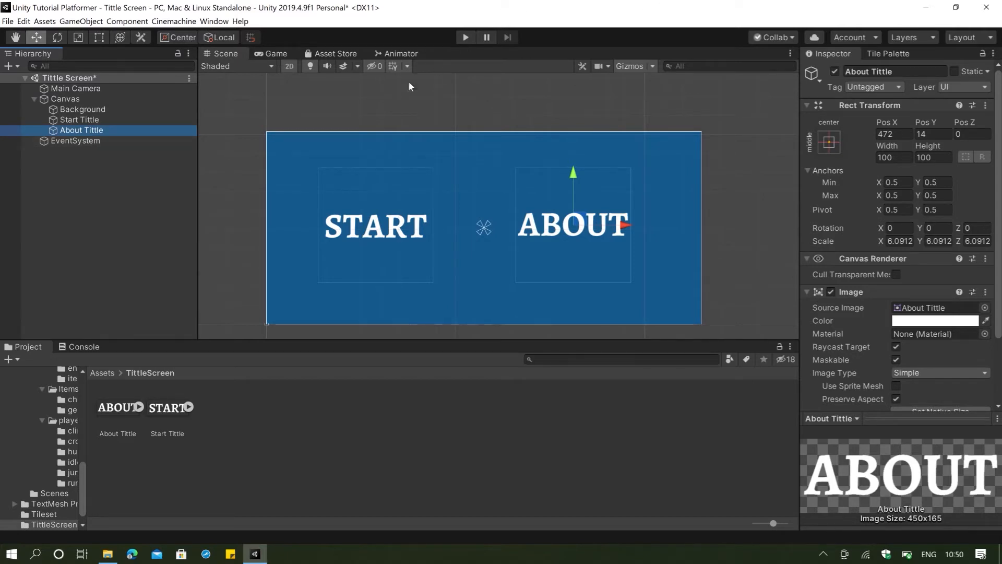
pyautogui.click(102, 122)
pyautogui.scroll(-3, 954, 325)
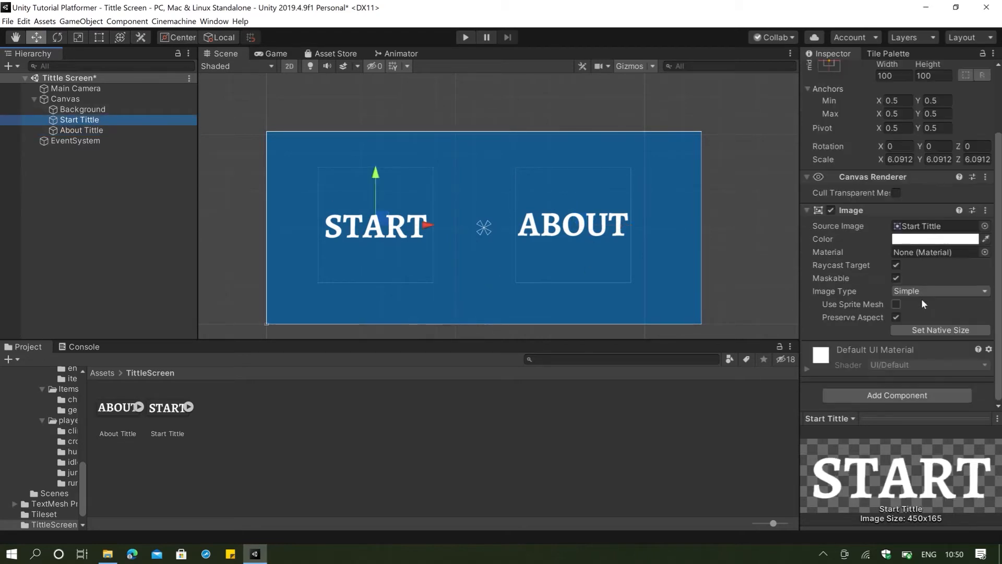
pyautogui.click(903, 396)
pyautogui.write('but')
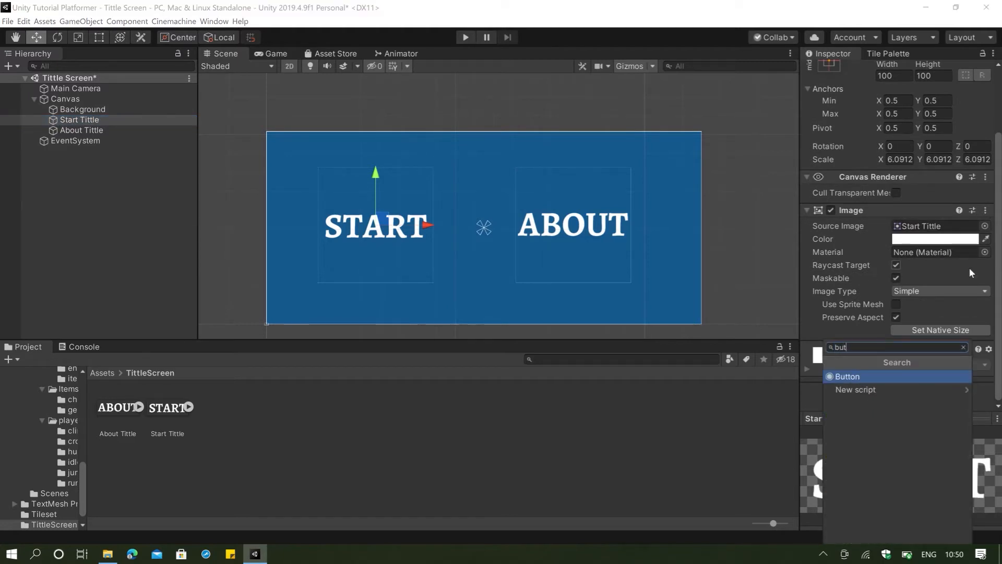
pyautogui.press('Return')
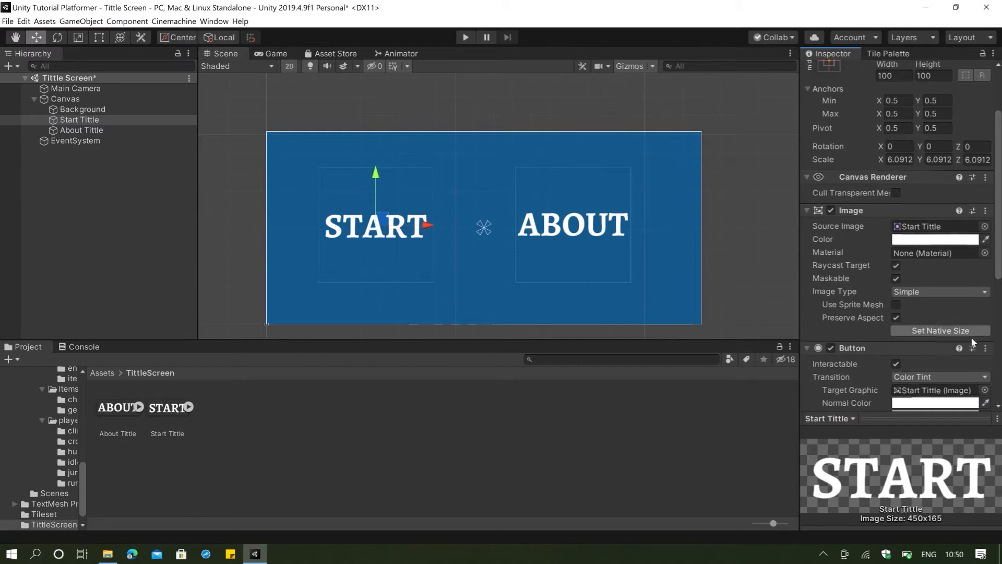
# Step: Set the Highlighted Color of the Start Tittle image's Button component to yellow
pyautogui.scroll(-5, 973, 340)
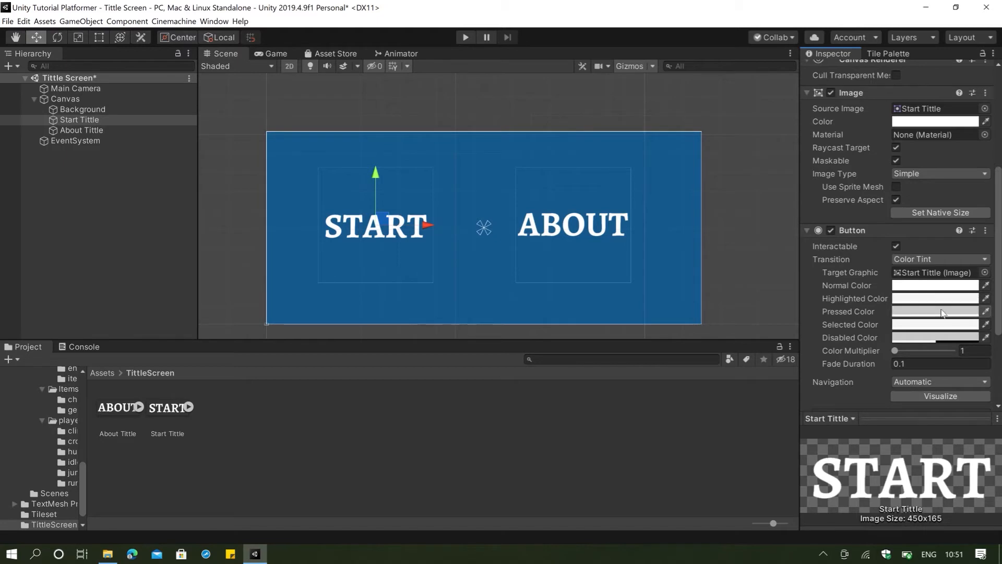
pyautogui.scroll(-3, 905, 372)
pyautogui.scroll(6, 919, 344)
pyautogui.scroll(-3, 932, 334)
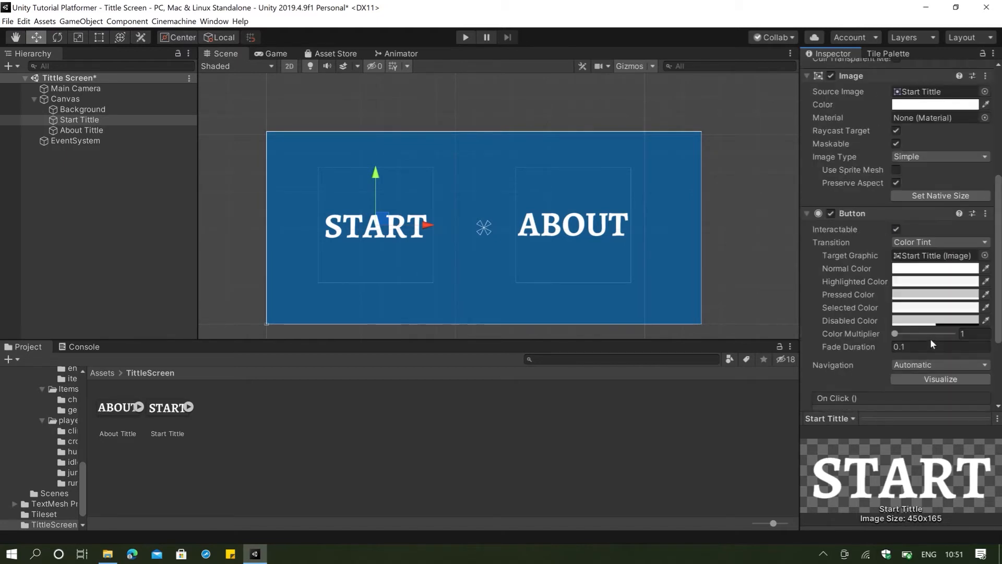
pyautogui.click(959, 280)
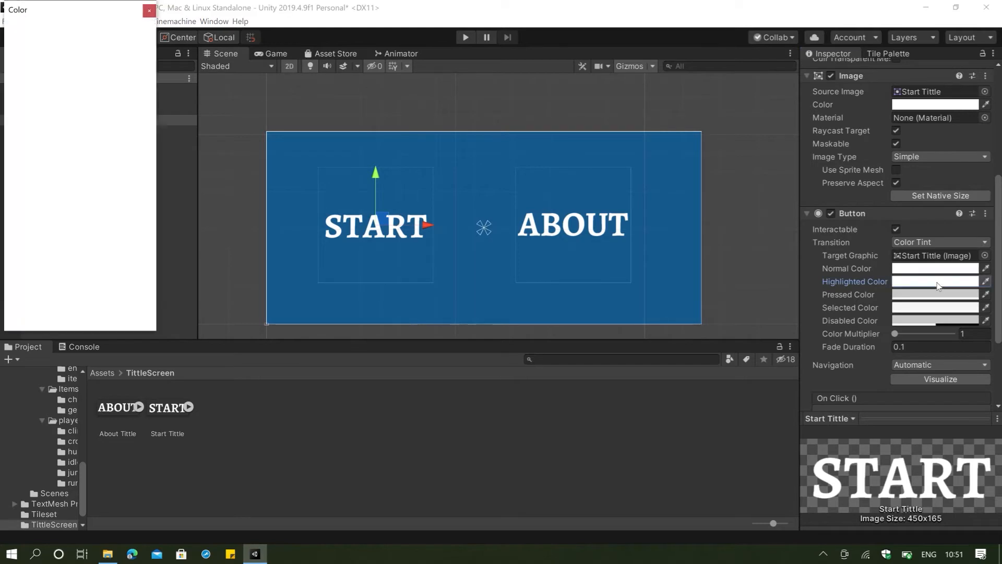
pyautogui.moveTo(140, 93); pyautogui.dragTo(124, 68)
pyautogui.moveTo(77, 96); pyautogui.dragTo(95, 86)
pyautogui.click(151, 7)
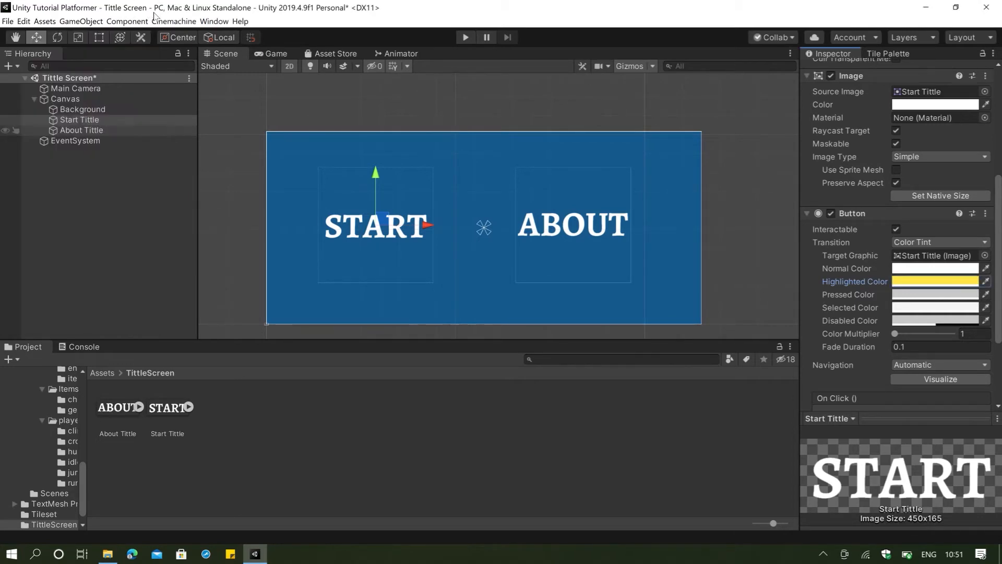
# Step: Set the Start Tittle button's Pressed Color to light green, hex 8FE03E
pyautogui.click(930, 295)
pyautogui.moveTo(142, 122); pyautogui.dragTo(82, 65)
pyautogui.click(90, 96)
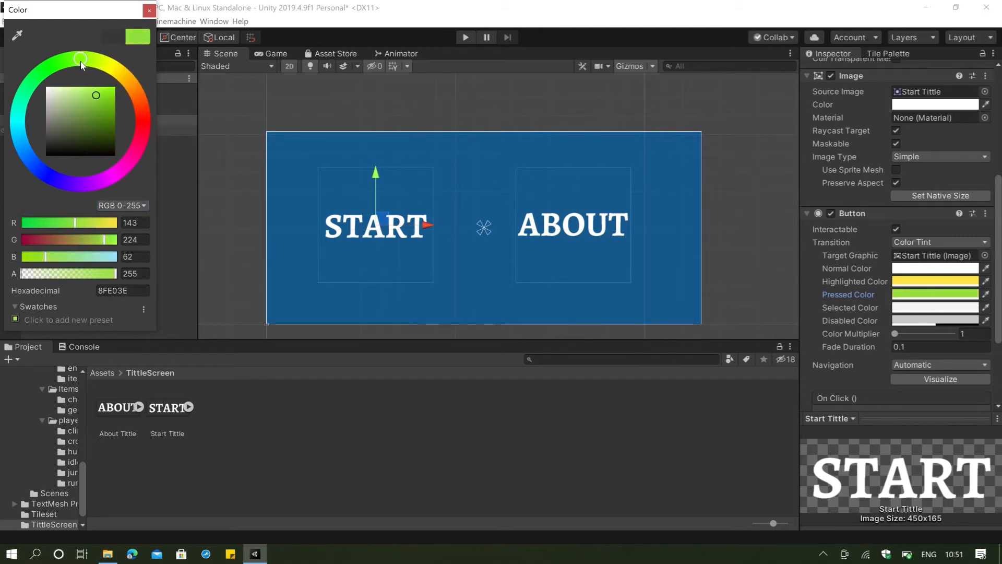
pyautogui.click(148, 11)
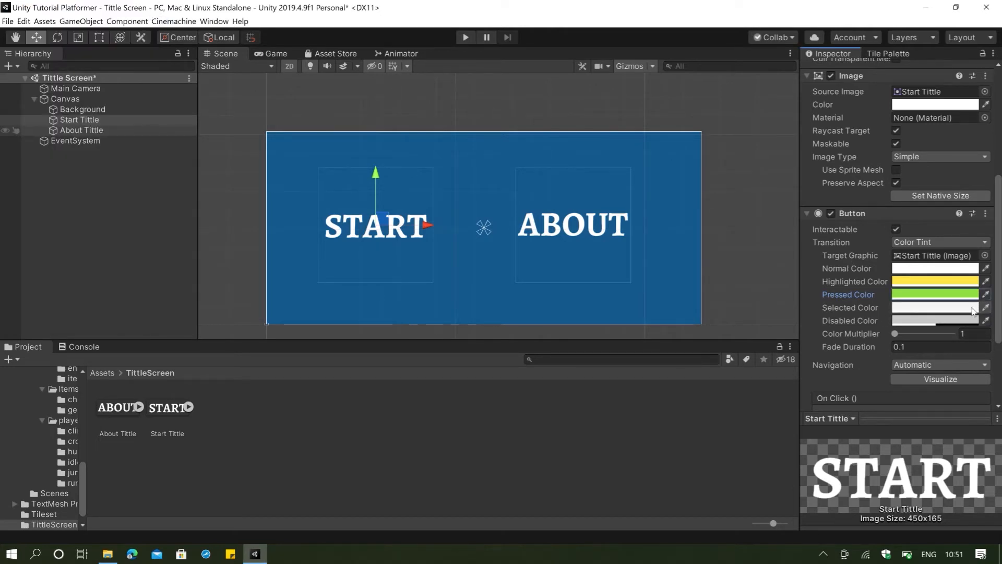
# Step: Set the Start Tittle button's Selected Color to dark orange
pyautogui.click(987, 308)
pyautogui.click(966, 310)
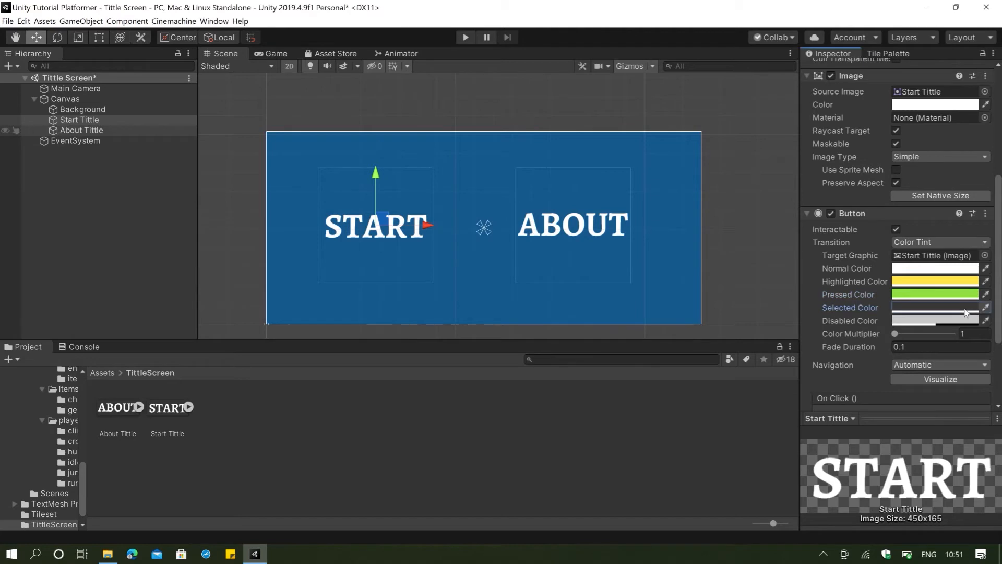
pyautogui.click(962, 310)
pyautogui.moveTo(143, 122)
pyautogui.mouseDown()
pyautogui.moveTo(127, 79)
pyautogui.moveTo(132, 87)
pyautogui.mouseUp()
pyautogui.moveTo(53, 129); pyautogui.dragTo(107, 94)
pyautogui.click(149, 11)
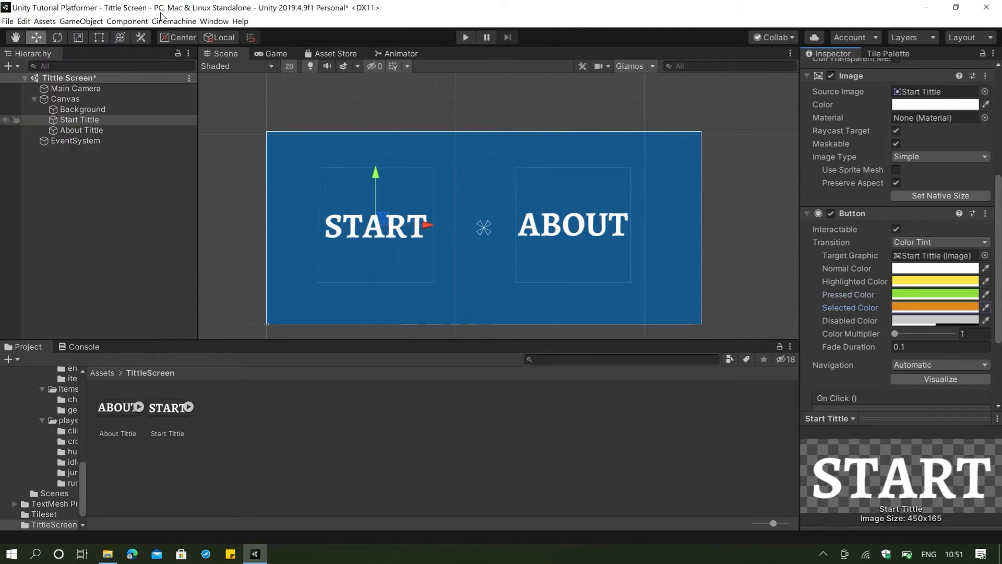
# Step: Run the scene in Play mode, test the START button's color changes when clicked, and stop the run
pyautogui.click(466, 37)
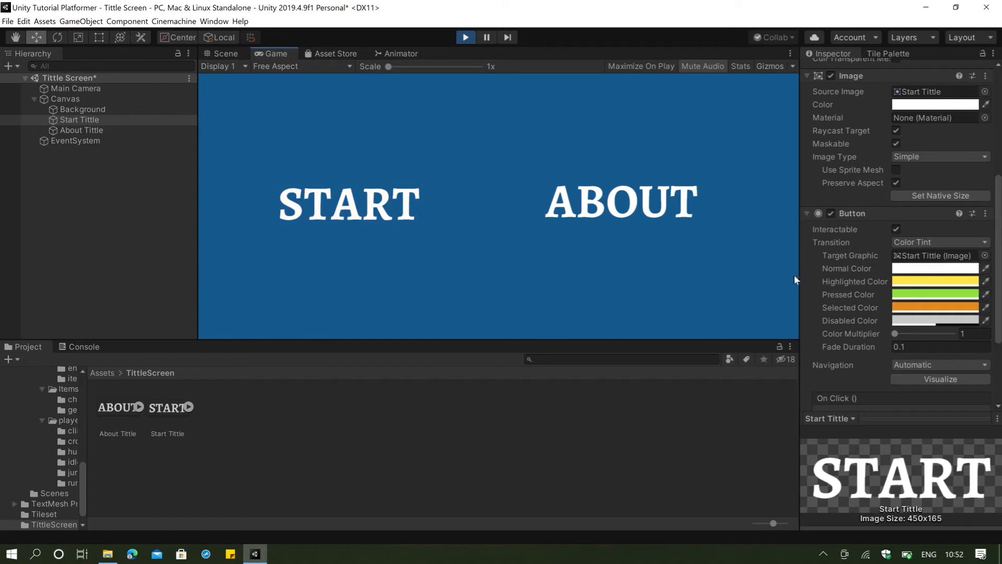
pyautogui.click(374, 218)
pyautogui.click(374, 208)
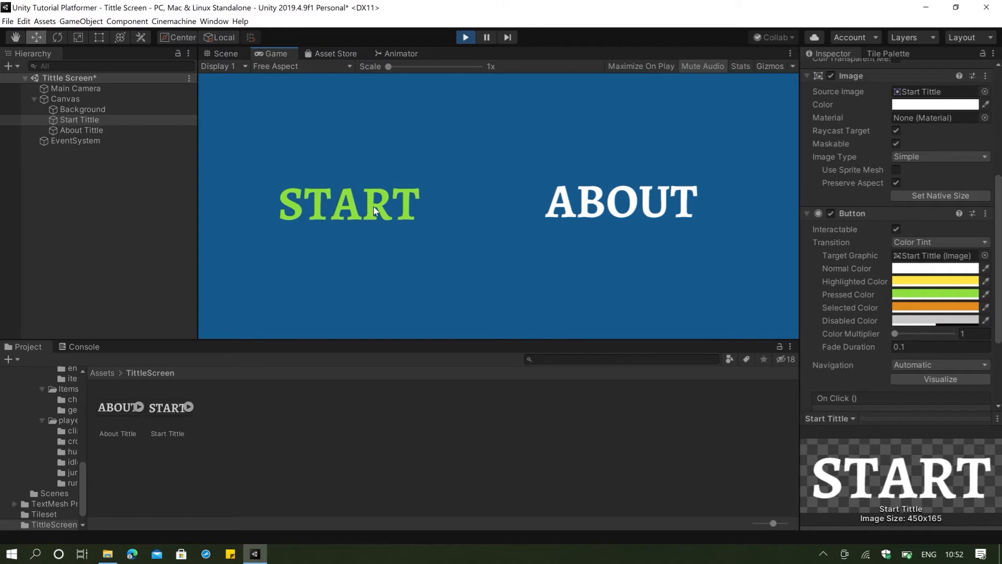
pyautogui.click(374, 206)
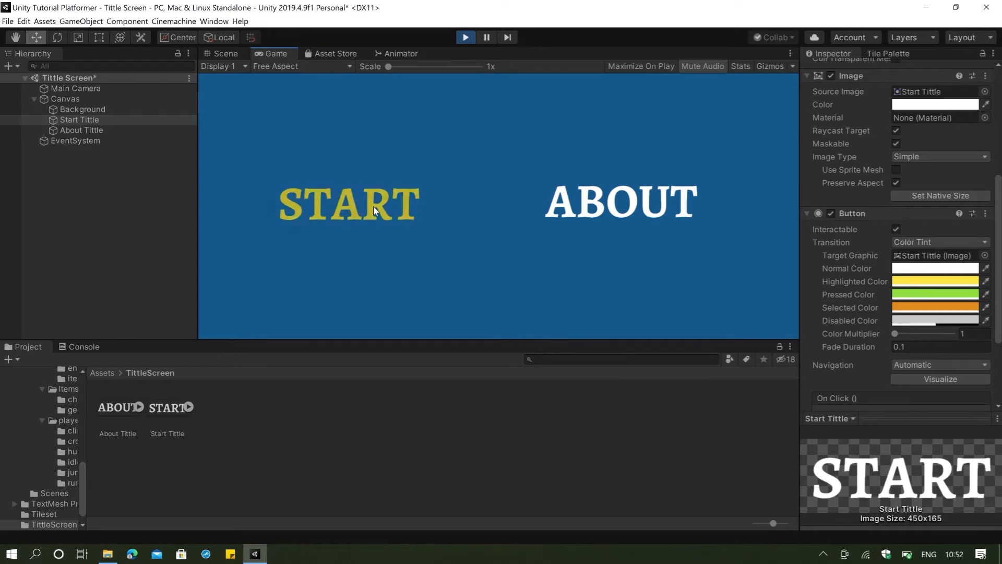
pyautogui.click(465, 38)
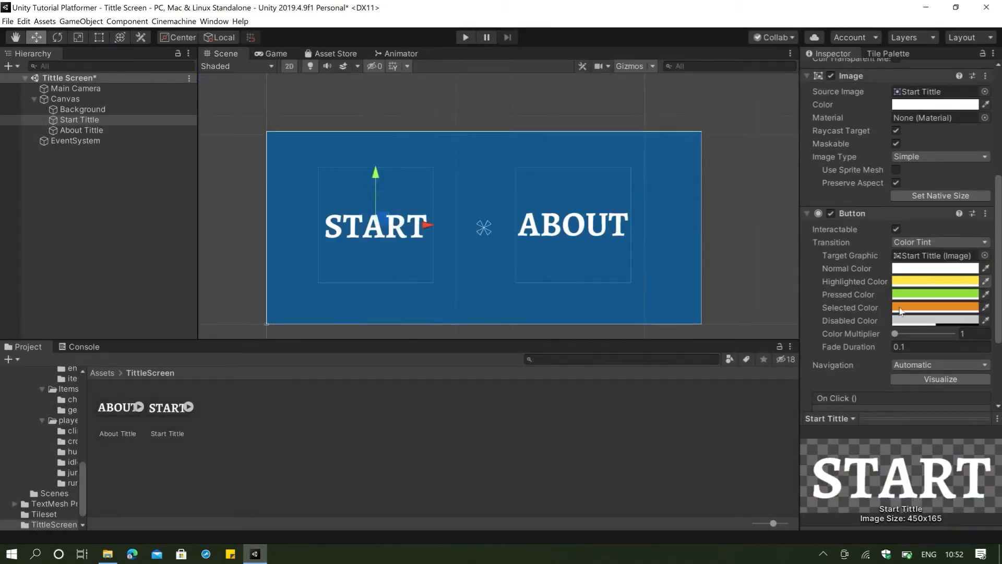
# Step: Set the Start Tittle button's Pressed Color to orange, hex FFA90D
pyautogui.click(975, 295)
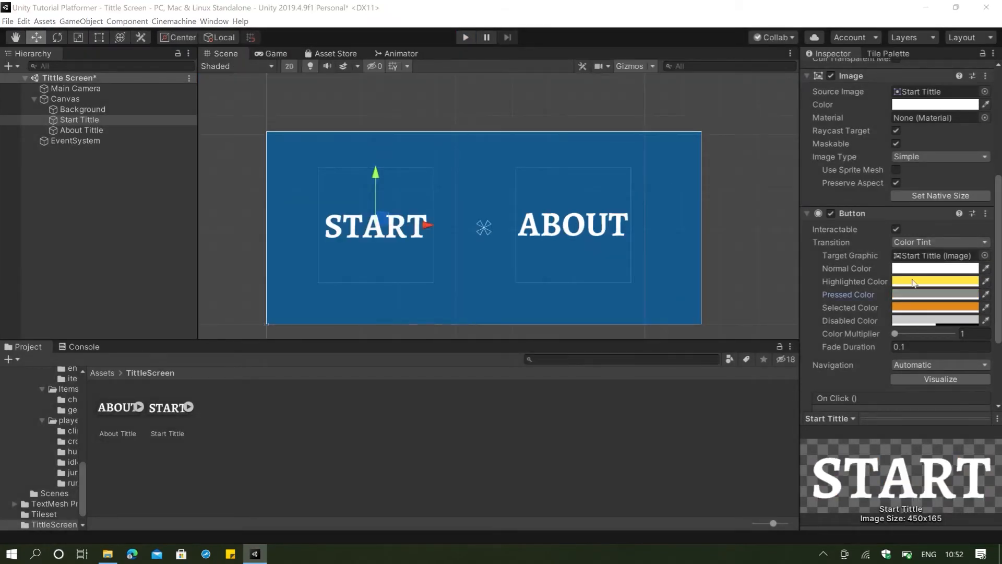
pyautogui.click(916, 296)
pyautogui.click(916, 295)
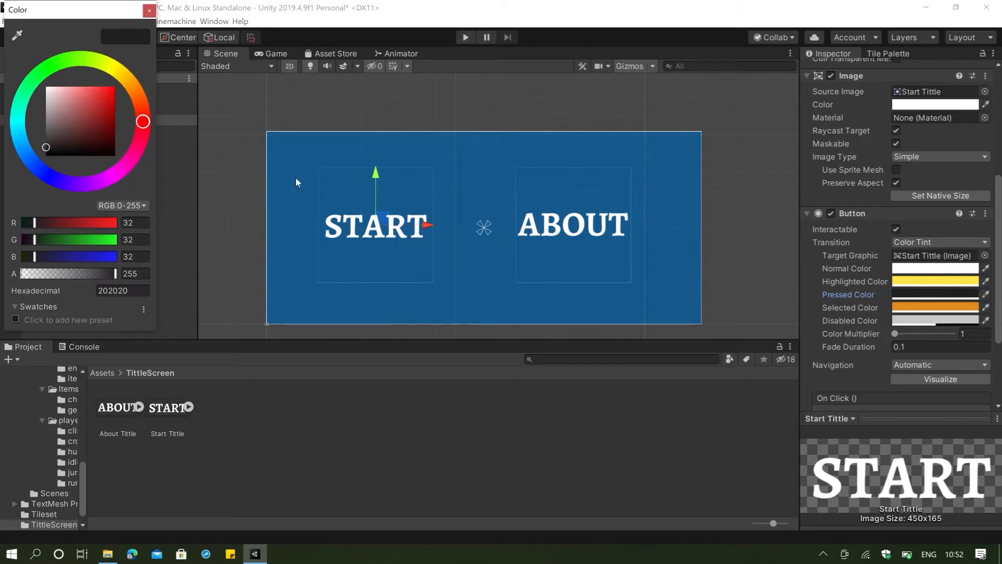
pyautogui.moveTo(141, 104); pyautogui.dragTo(126, 78)
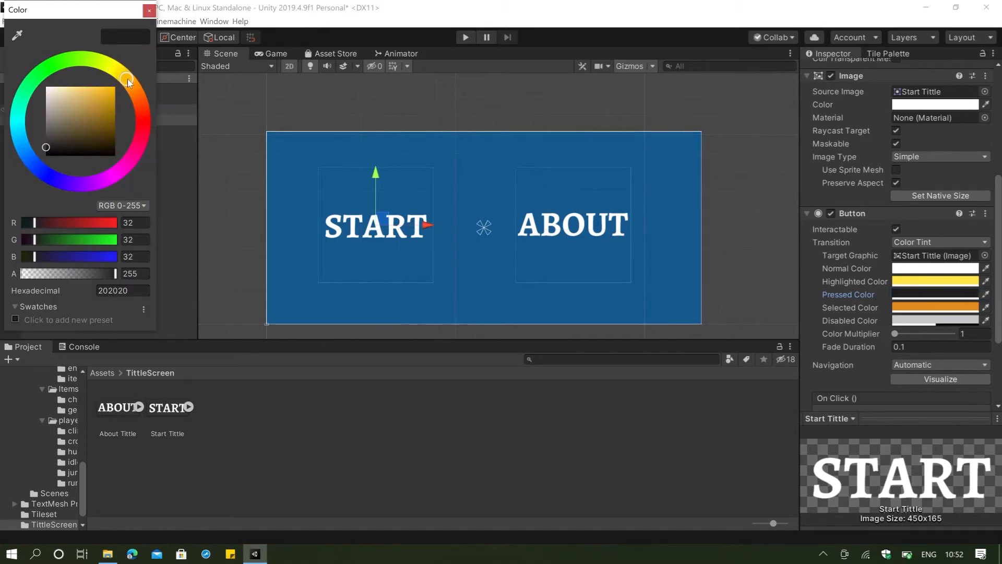
pyautogui.click(110, 87)
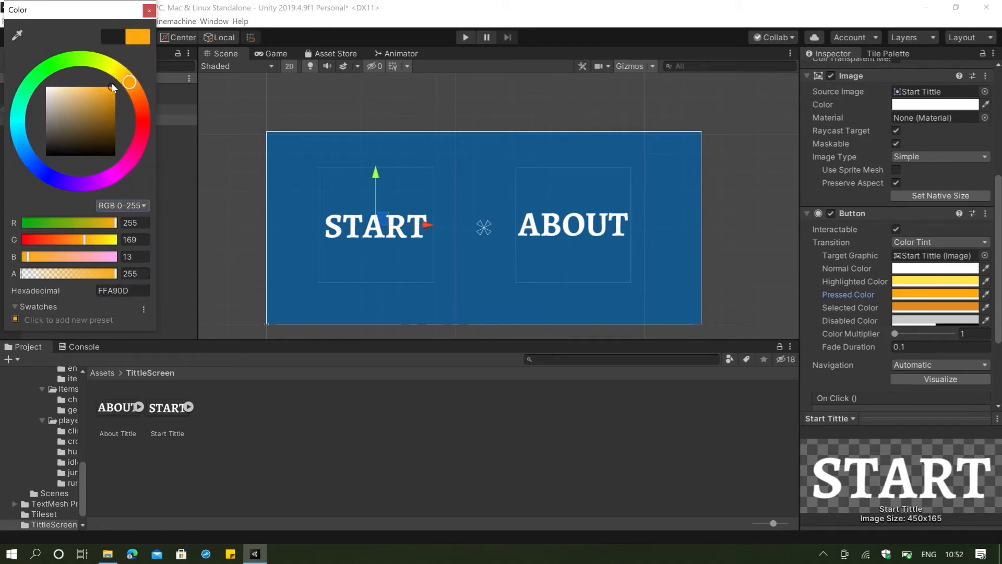
pyautogui.click(150, 10)
pyautogui.scroll(-3, 898, 209)
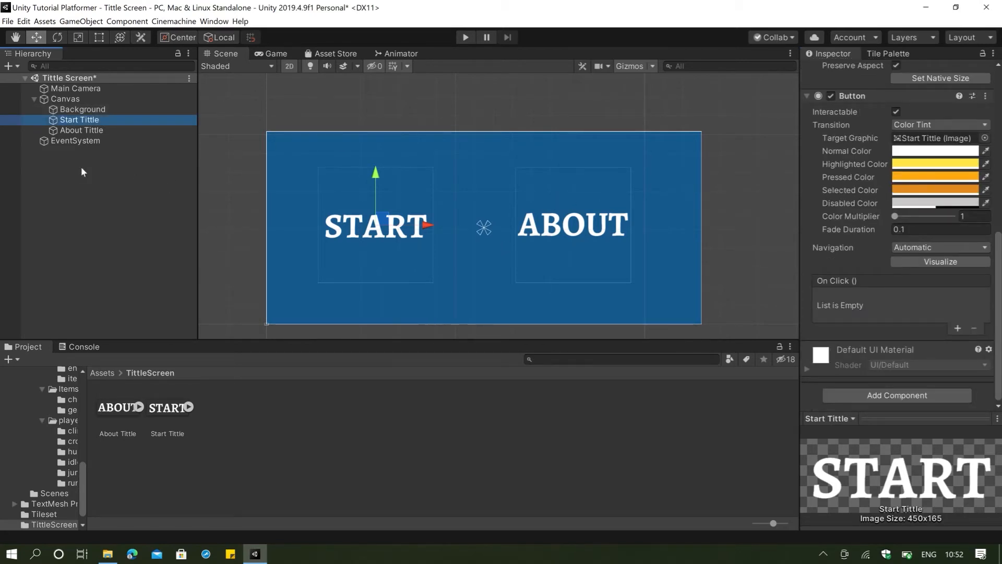
# Step: Add a Button component to the About Tittle image
pyautogui.click(85, 130)
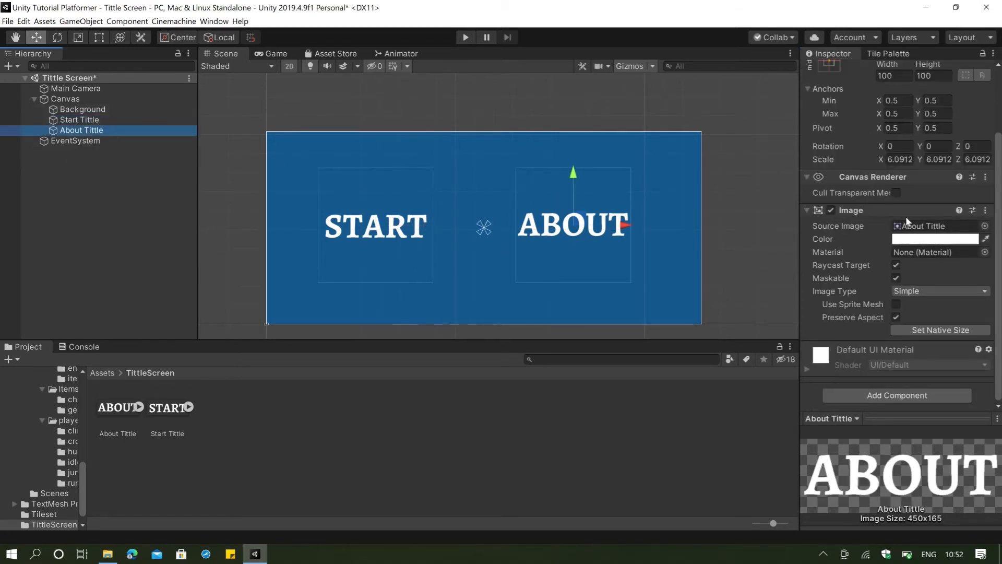
pyautogui.click(895, 396)
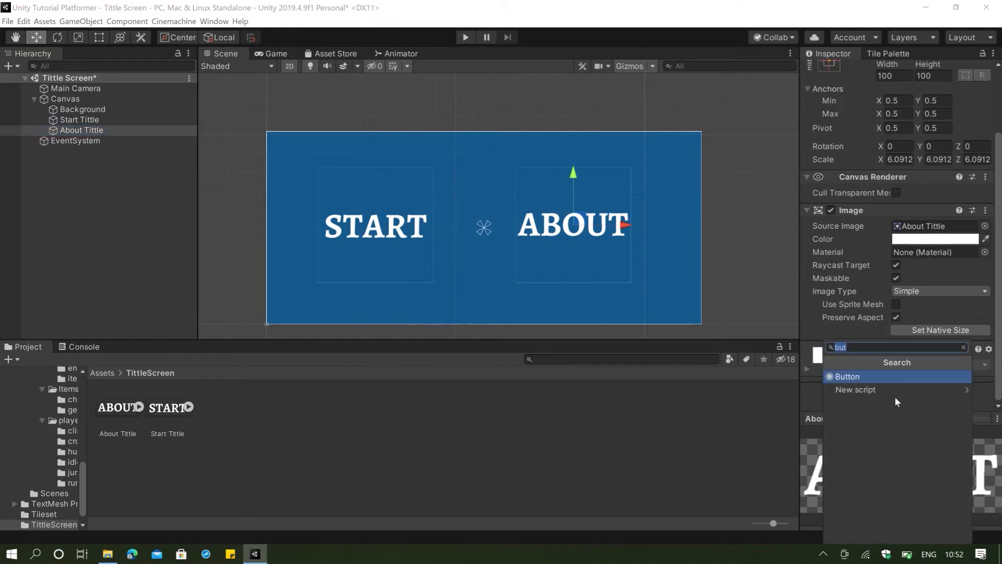
pyautogui.click(876, 374)
pyautogui.scroll(-4, 903, 267)
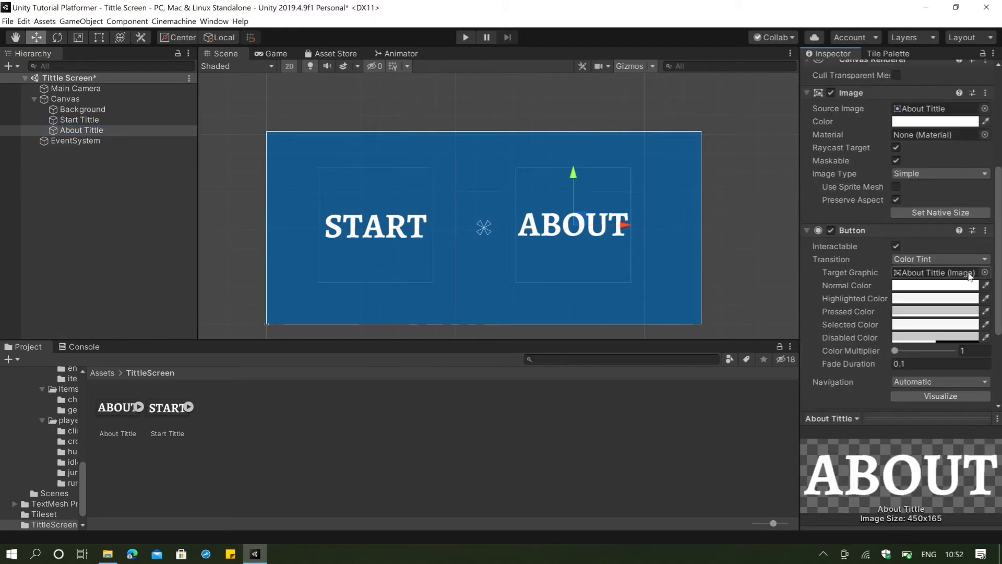
# Step: Set the About Tittle button's Transition to Animation
pyautogui.click(943, 260)
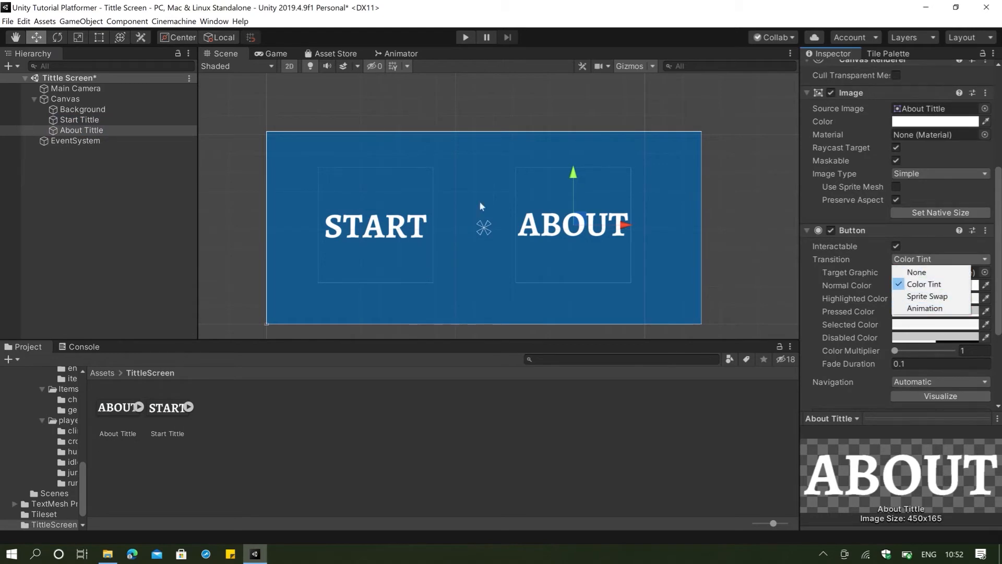
pyautogui.click(87, 138)
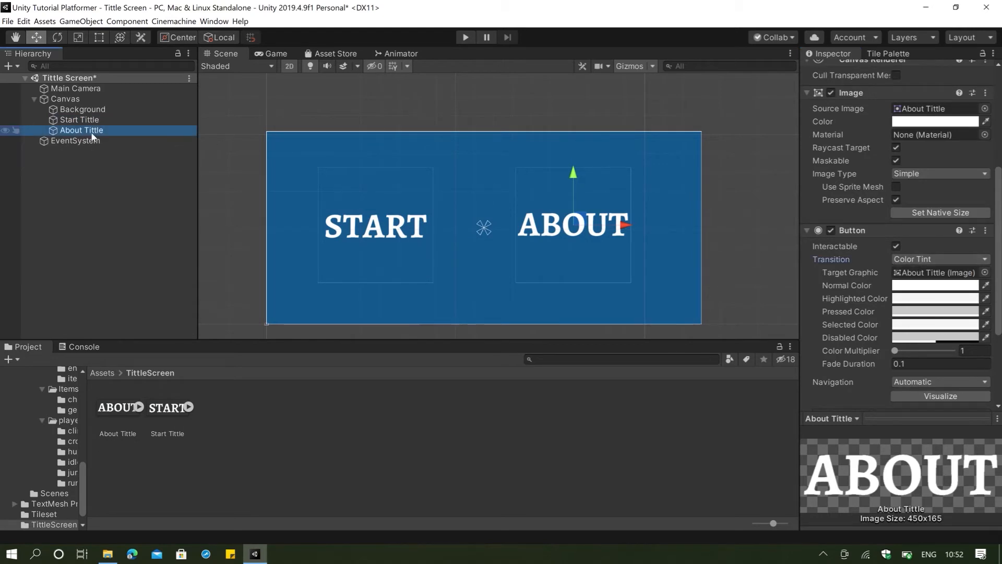
pyautogui.click(914, 259)
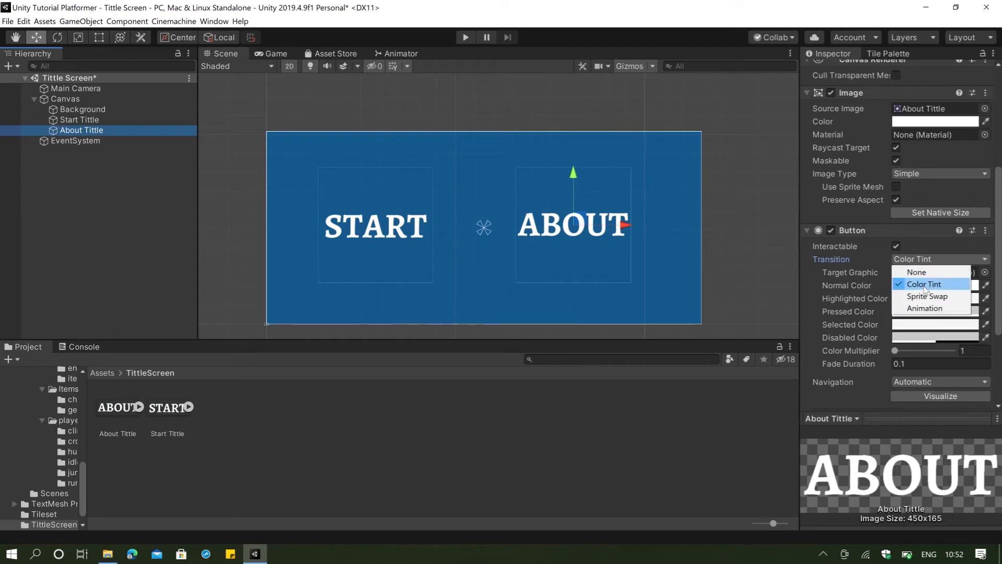
pyautogui.click(923, 308)
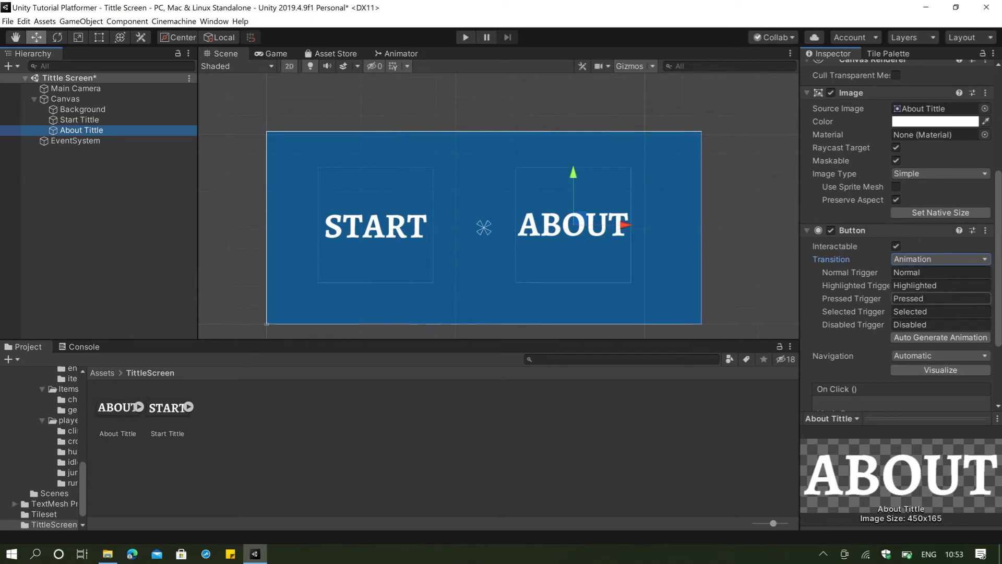
# Step: Auto-generate the About Tittle button's animations and save the controller as About Tittle.controller in the TittleScreen folder
pyautogui.click(925, 338)
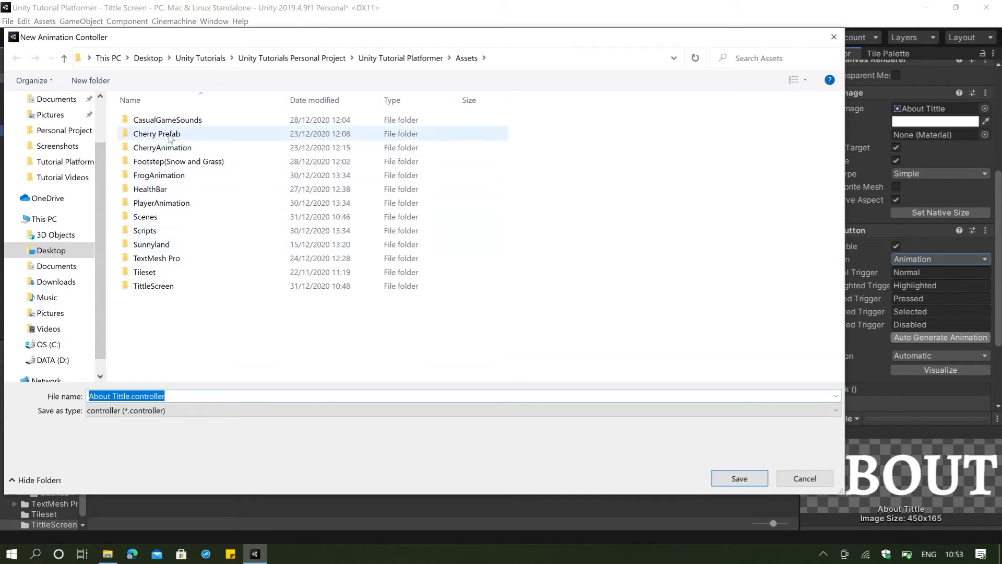
pyautogui.doubleClick(153, 286)
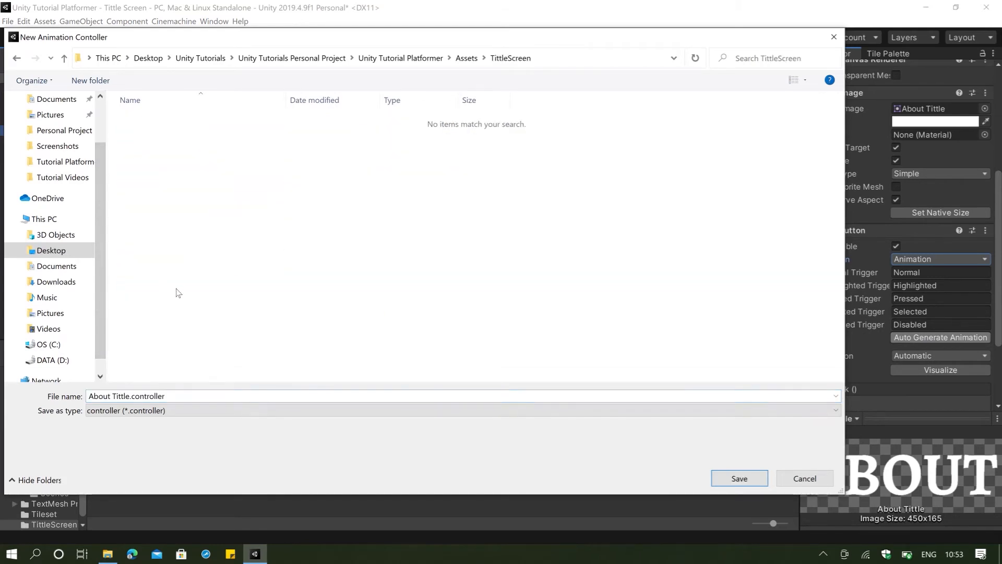
pyautogui.click(746, 482)
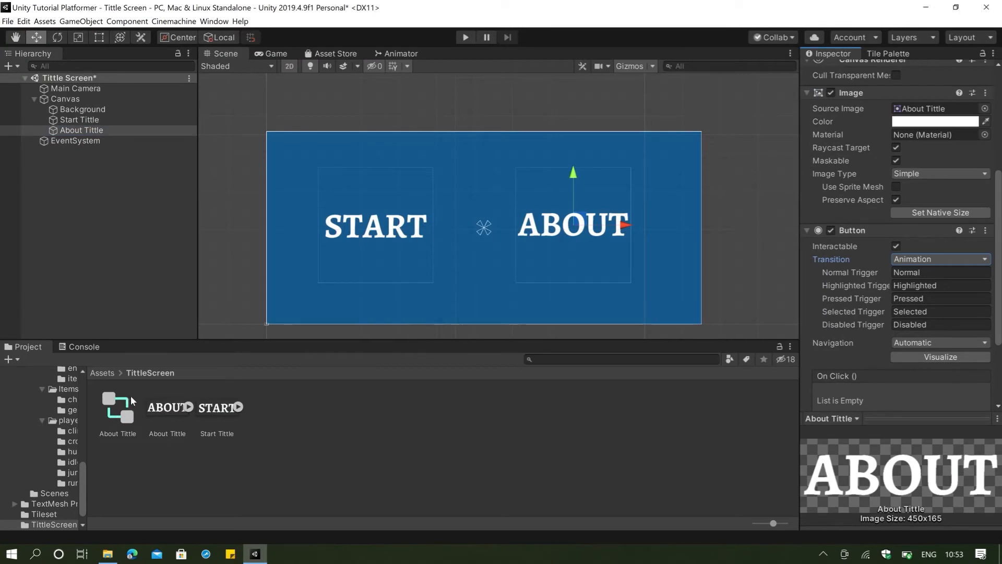
pyautogui.moveTo(133, 398); pyautogui.dragTo(851, 355)
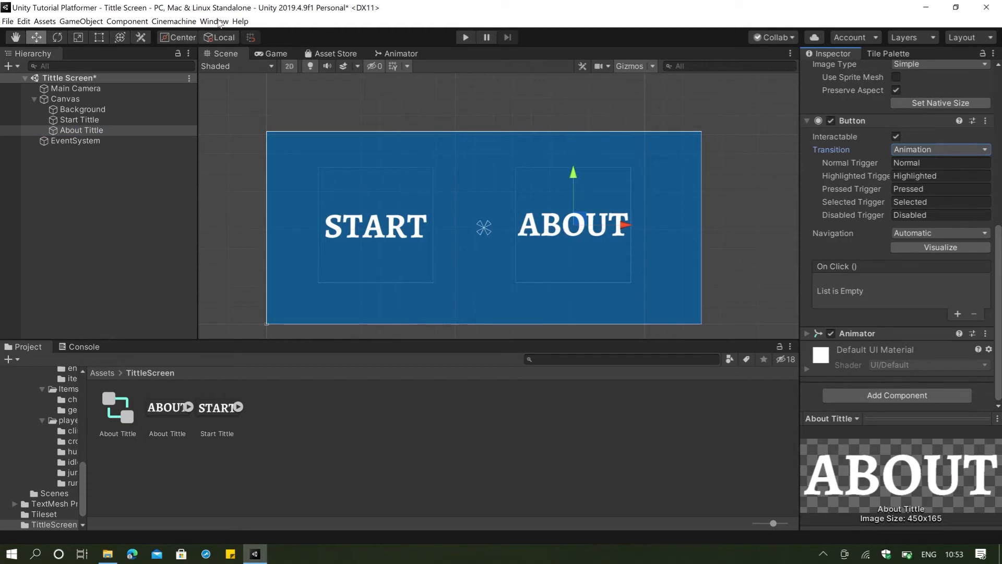
# Step: Open the Animation window for the About Tittle object
pyautogui.click(111, 156)
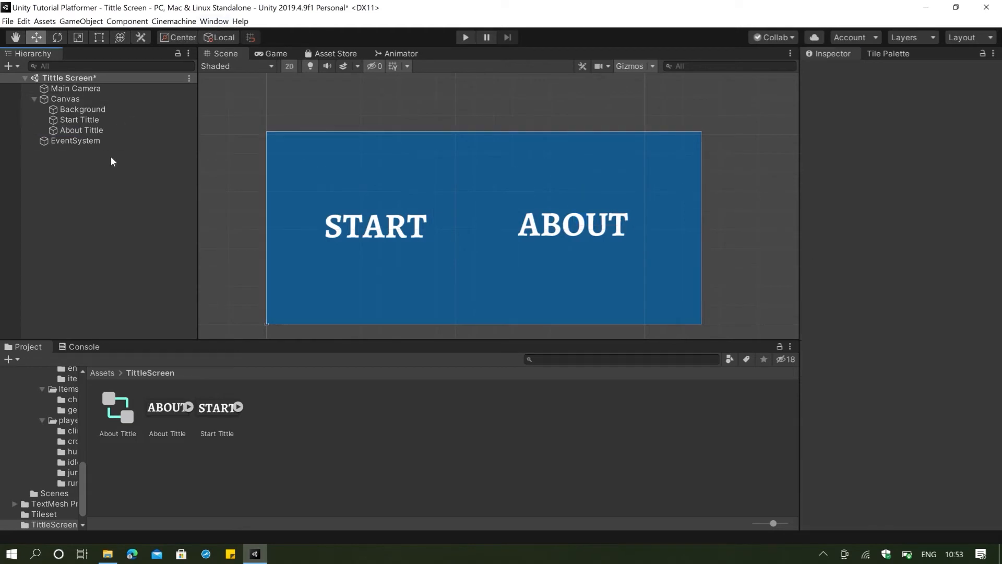
pyautogui.click(115, 130)
pyautogui.click(214, 21)
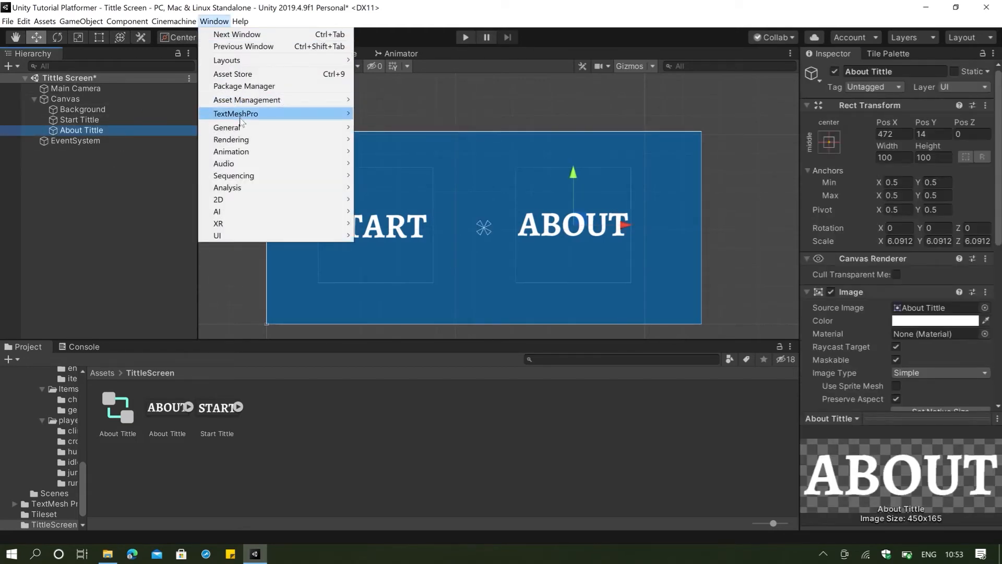
pyautogui.moveTo(245, 152)
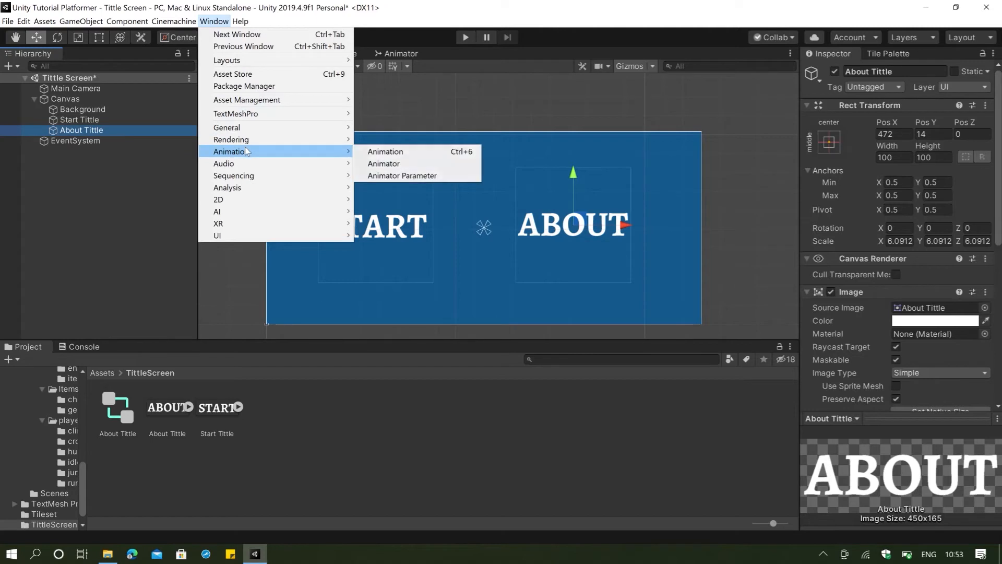
pyautogui.click(385, 151)
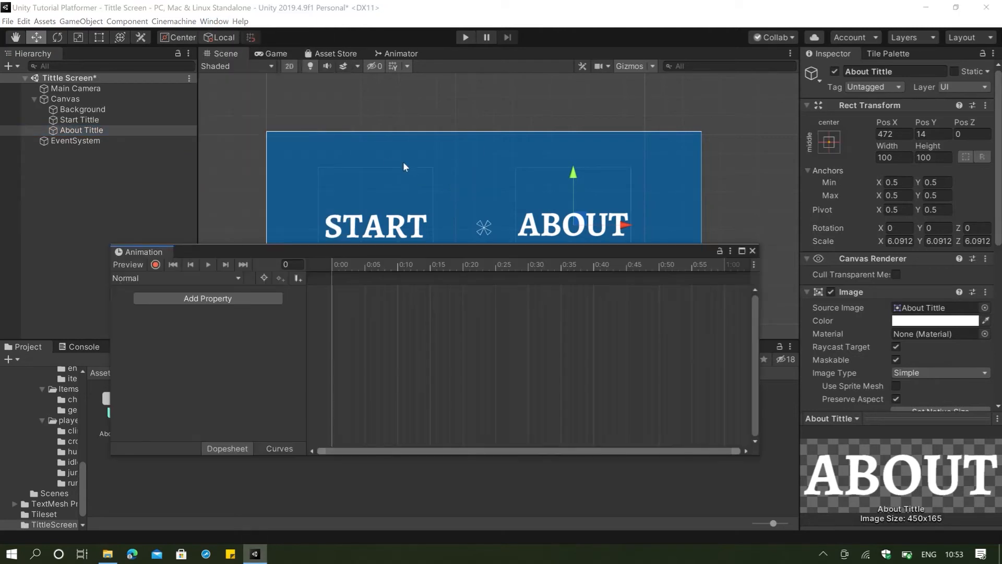
pyautogui.click(118, 131)
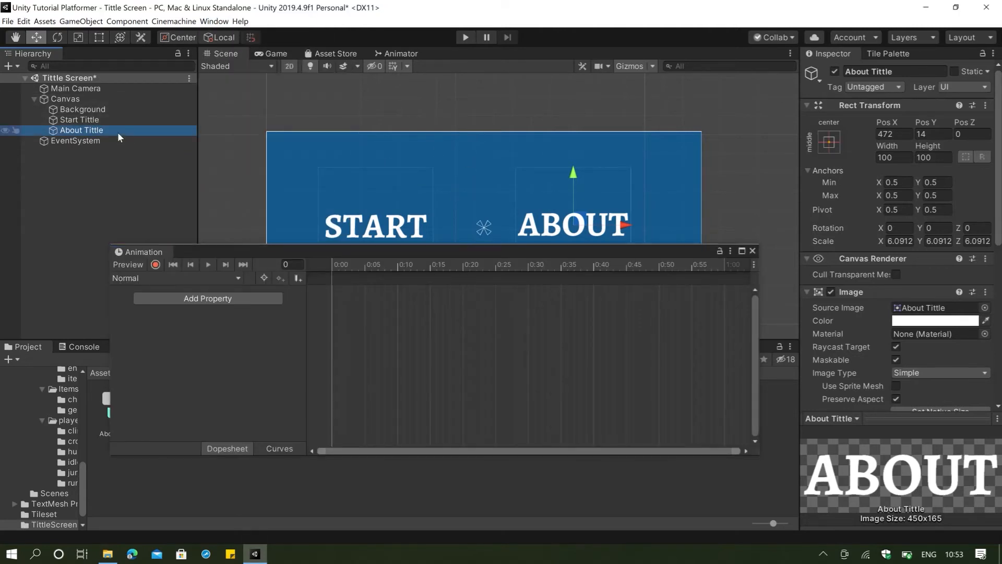
# Step: Look through the About Tittle object's Highlighted, Pressed and Selected animation clips
pyautogui.click(238, 278)
pyautogui.click(172, 302)
pyautogui.click(221, 278)
pyautogui.click(165, 327)
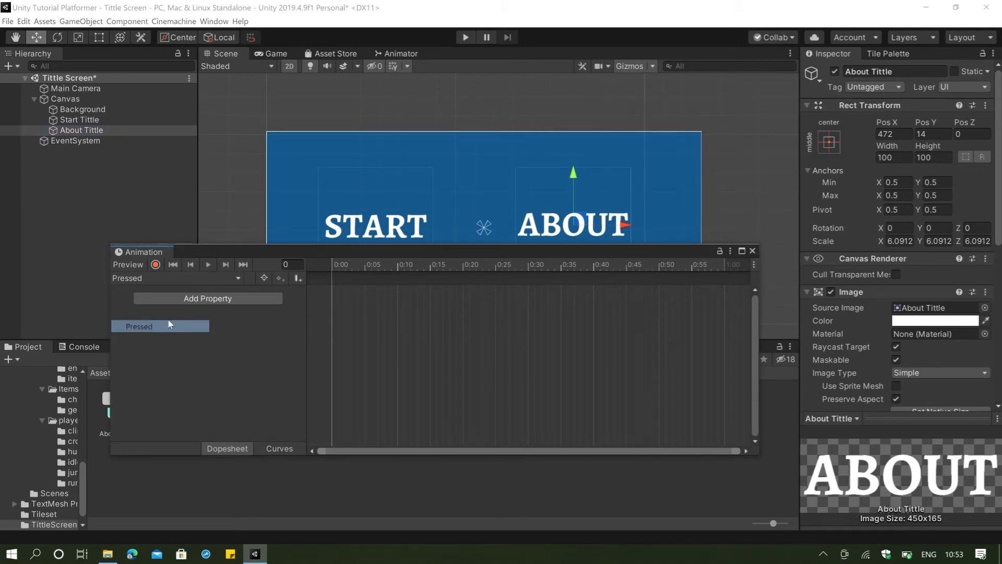
pyautogui.click(239, 279)
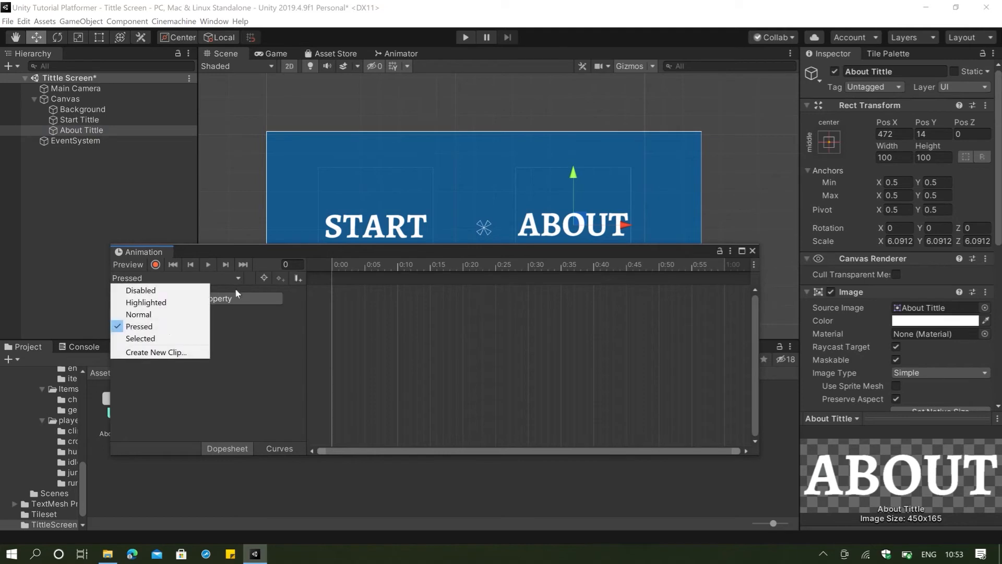
pyautogui.click(161, 340)
# Step: Record a uniform scale of about 8.31 for About Tittle at frame 0 of the Highlighted clip
pyautogui.click(238, 279)
pyautogui.click(167, 302)
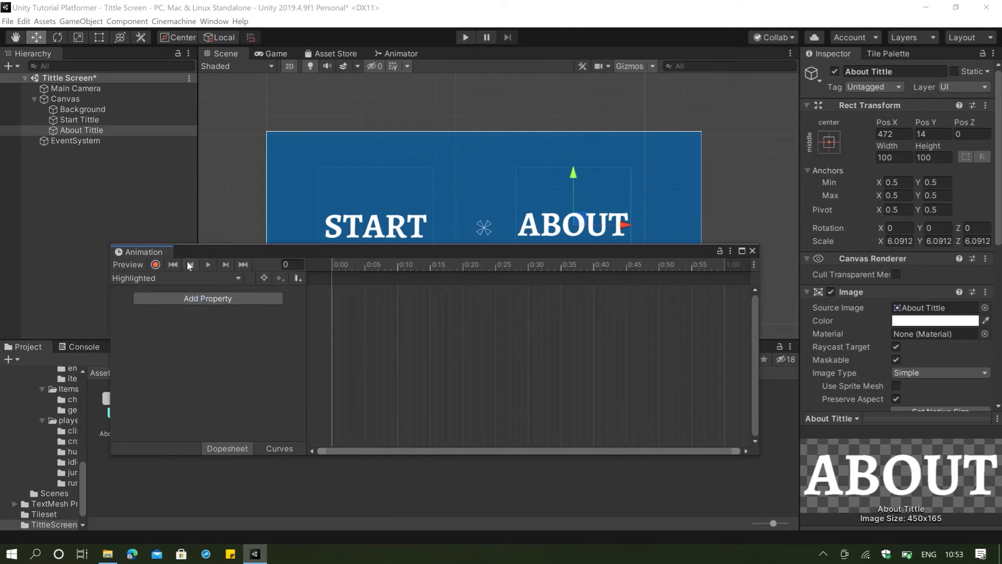
pyautogui.moveTo(306, 251); pyautogui.dragTo(443, 324)
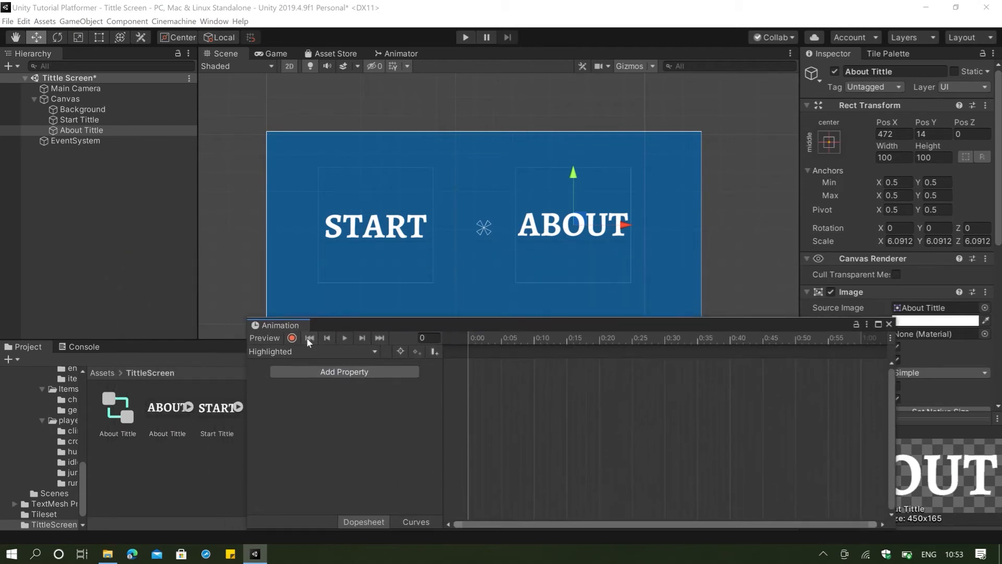
pyautogui.click(292, 338)
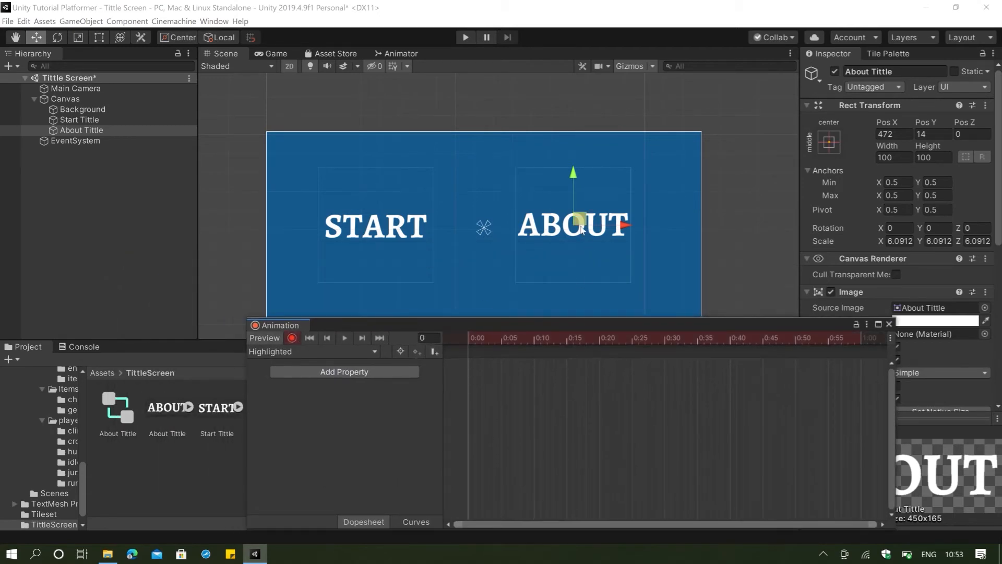
pyautogui.press('r')
pyautogui.moveTo(575, 230); pyautogui.dragTo(599, 228)
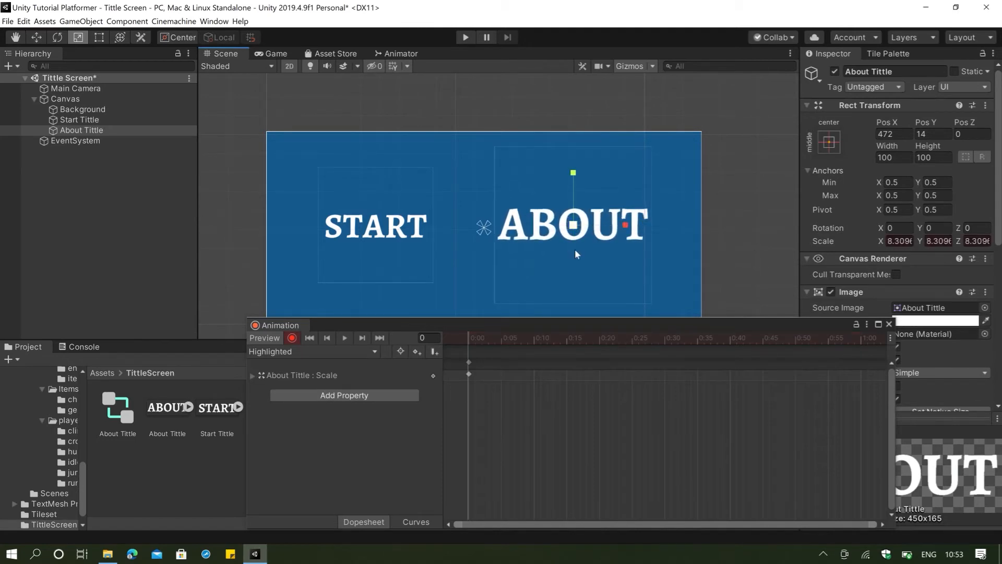
pyautogui.click(291, 338)
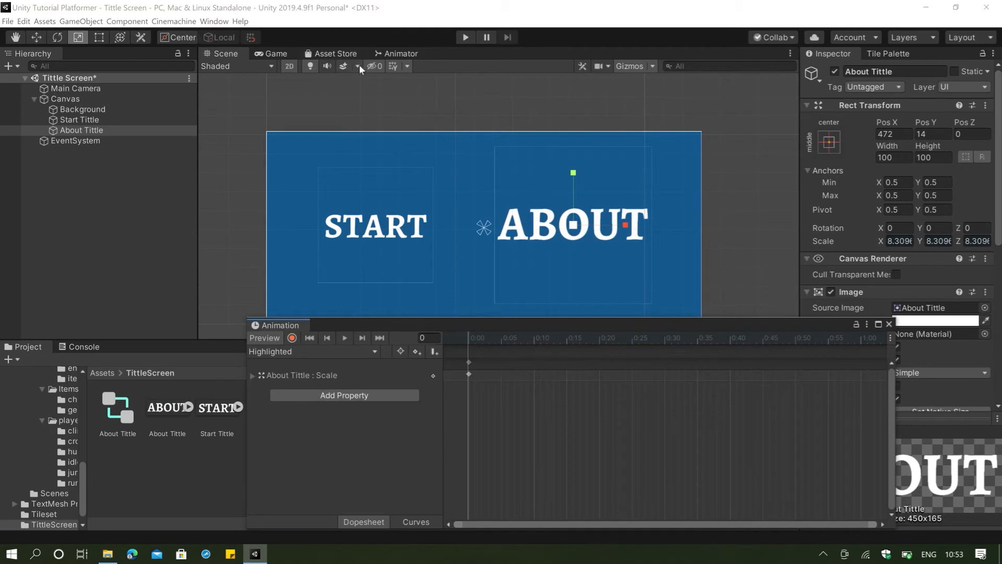
# Step: Play-test the About button's hover animation, closing the Animation window before stopping the game
pyautogui.click(465, 37)
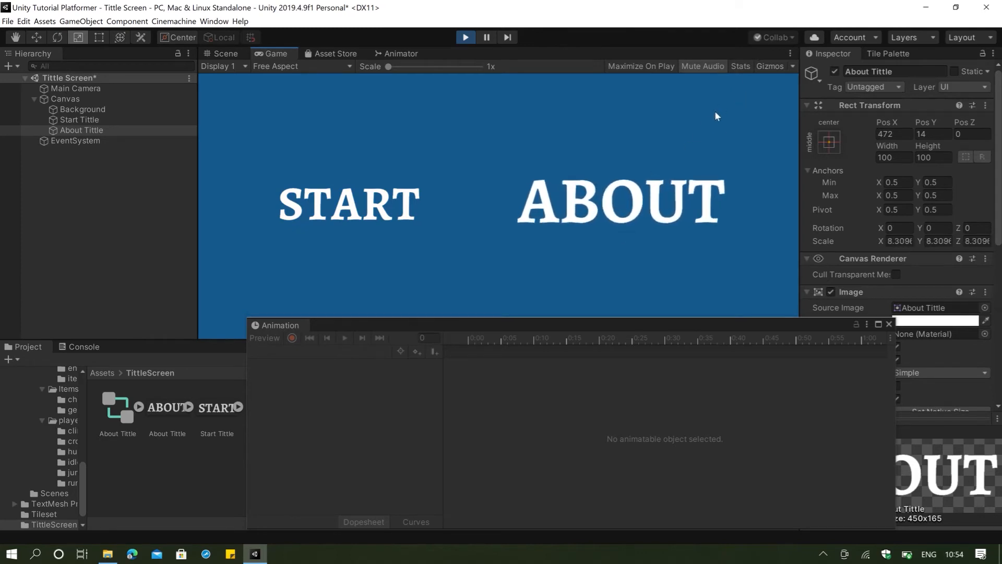
pyautogui.click(889, 323)
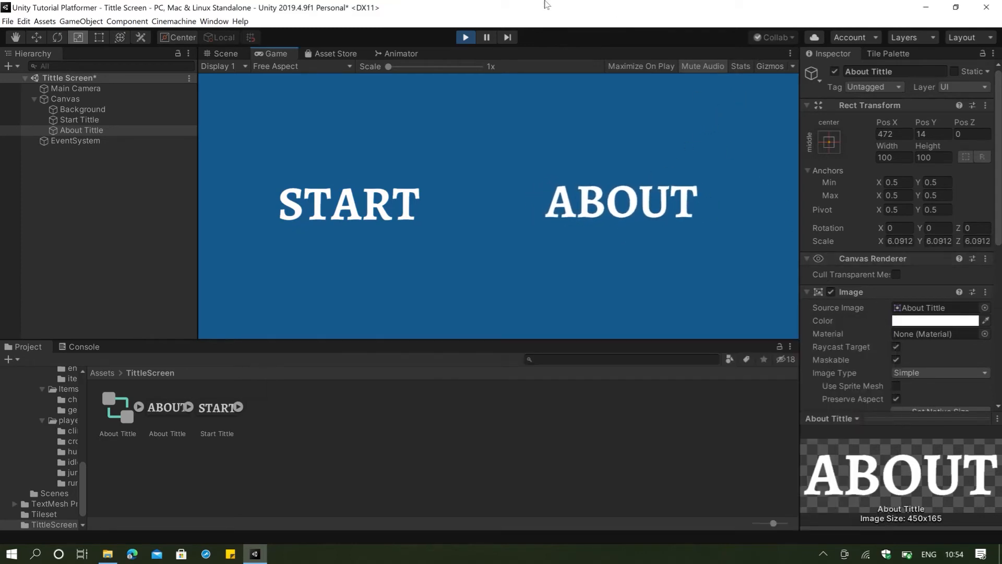
pyautogui.click(466, 37)
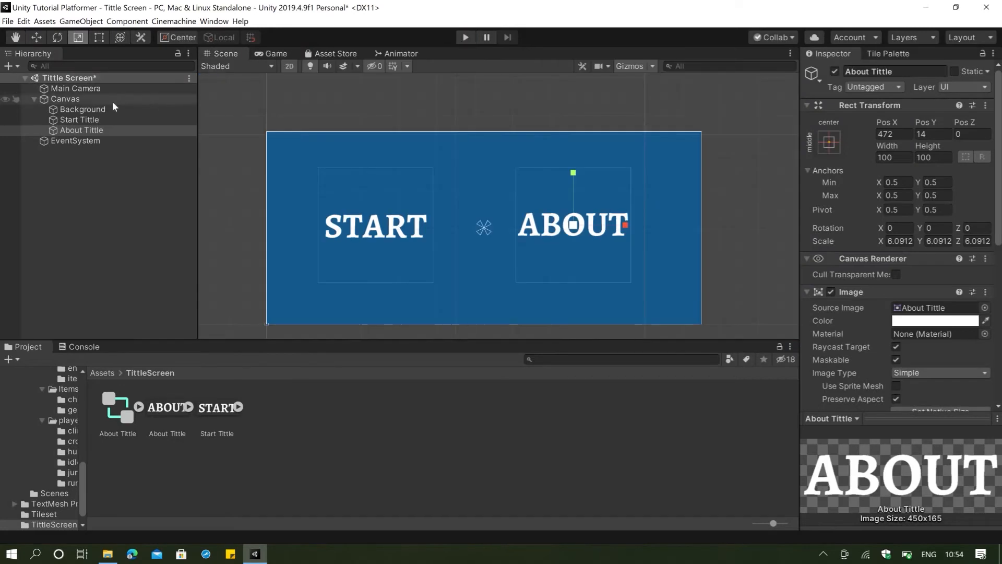
# Step: Show About Tittle's Animator state graph and place the Normal state just below Entry
pyautogui.click(106, 129)
pyautogui.click(396, 53)
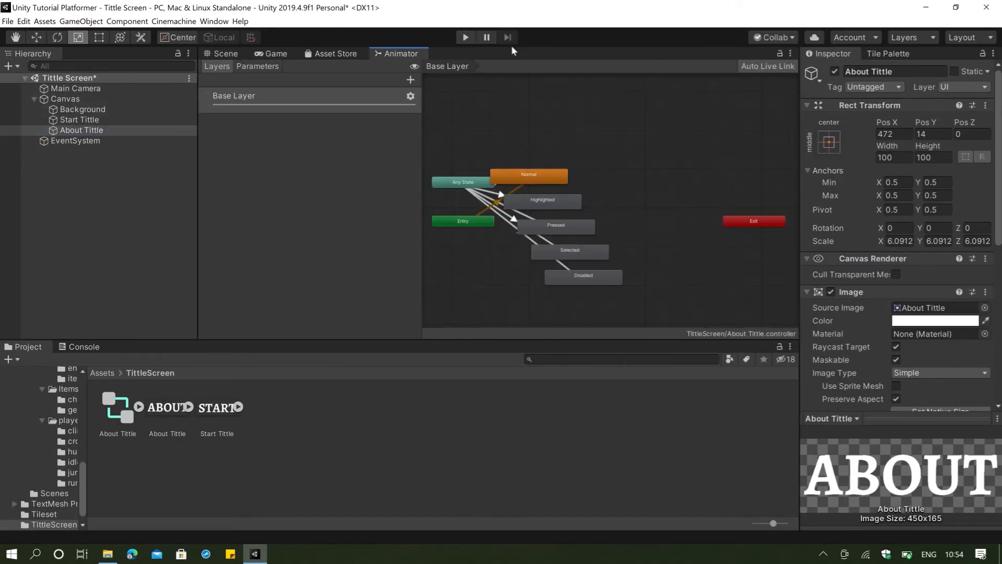
pyautogui.moveTo(533, 177); pyautogui.dragTo(481, 252)
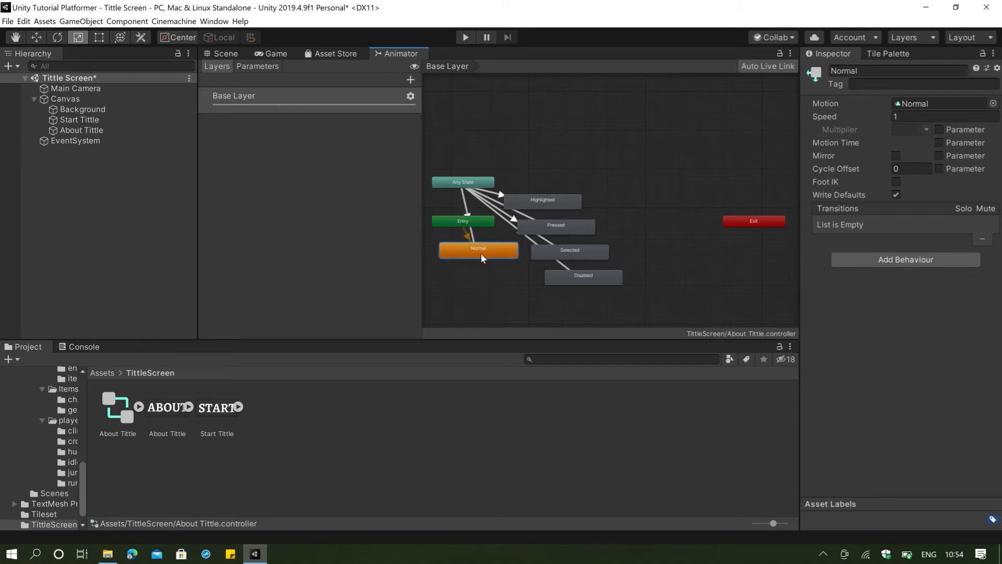
# Step: Set the Transition Duration of the AnyState -> Highlighted transition to 0.1
pyautogui.click(498, 194)
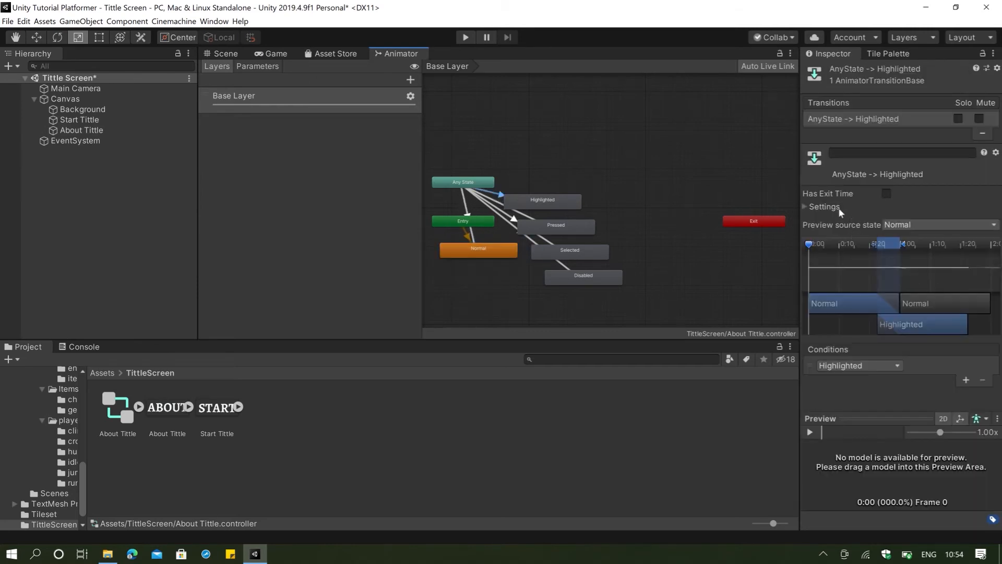
pyautogui.click(811, 206)
pyautogui.scroll(-3, 888, 277)
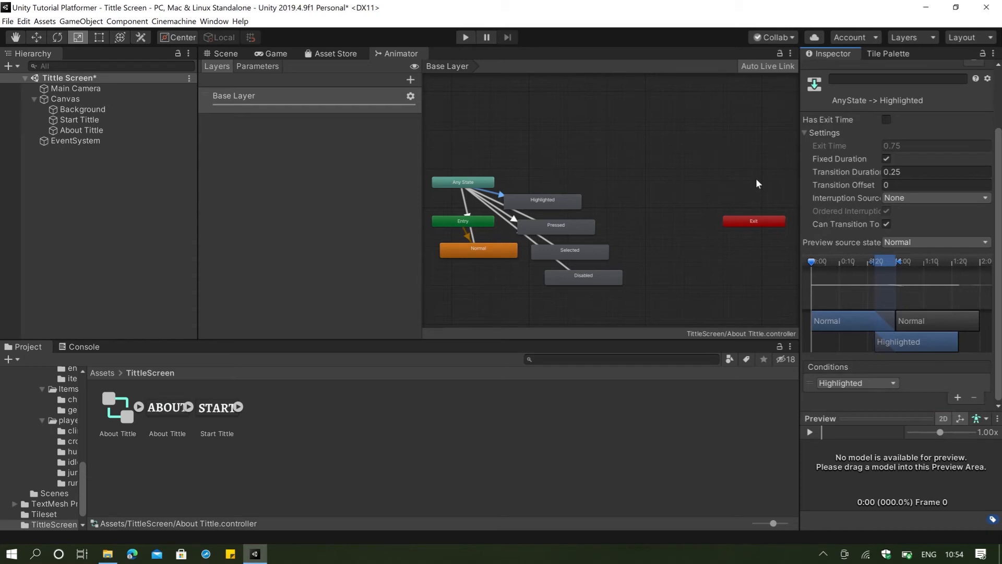
pyautogui.click(898, 173)
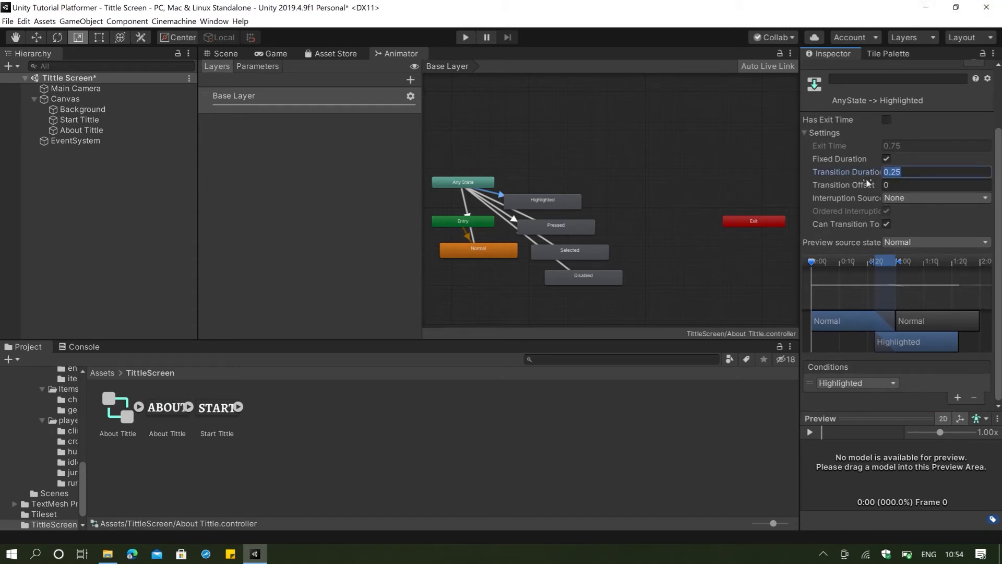
pyautogui.click(950, 173)
pyautogui.press('BackSpace')
pyautogui.press('BackSpace')
pyautogui.write('1')
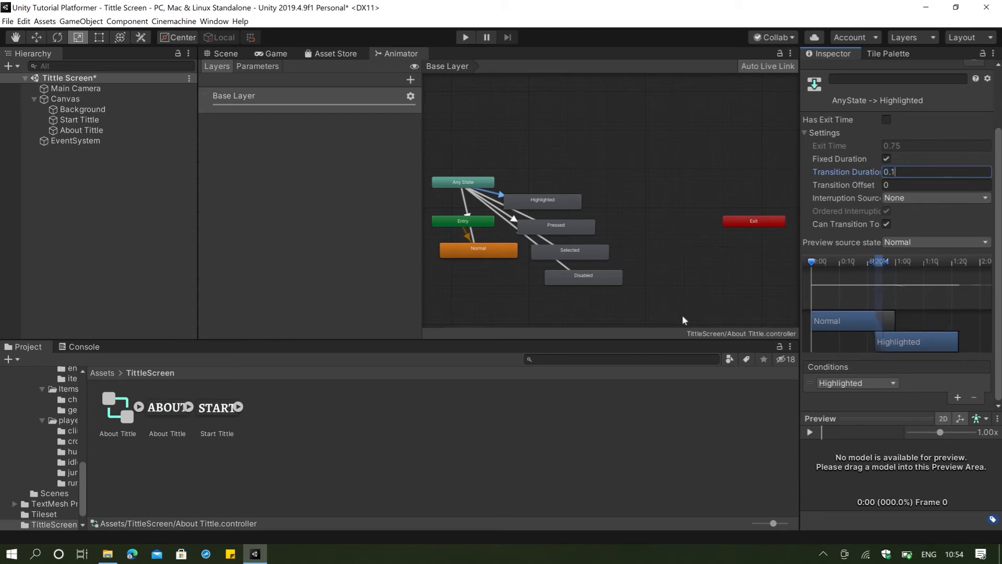
# Step: Set the Transition Duration of the AnyState -> Normal transition to 0.1
pyautogui.click(466, 211)
pyautogui.click(922, 172)
pyautogui.click(923, 173)
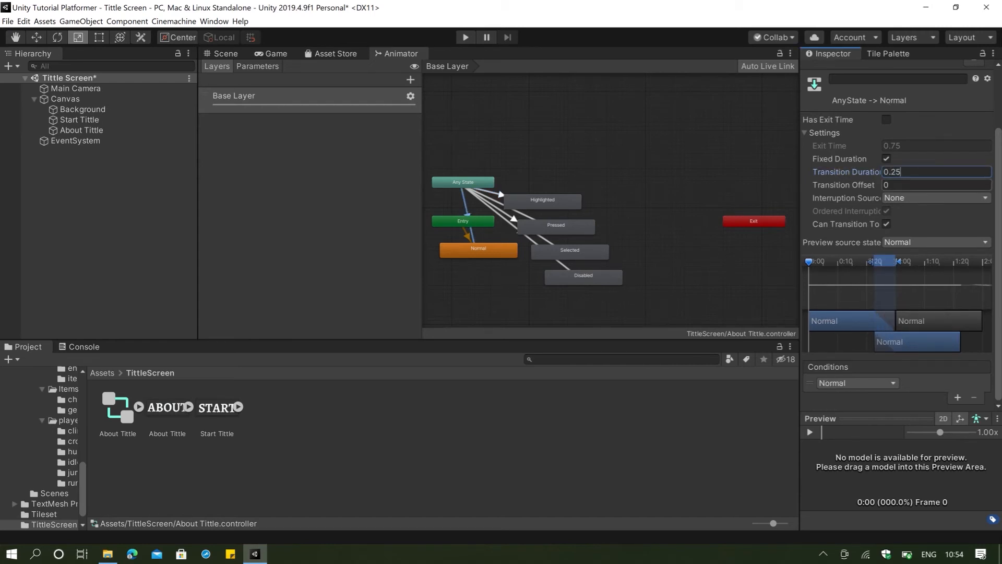
pyautogui.press('BackSpace')
pyautogui.press('BackSpace')
pyautogui.write('1')
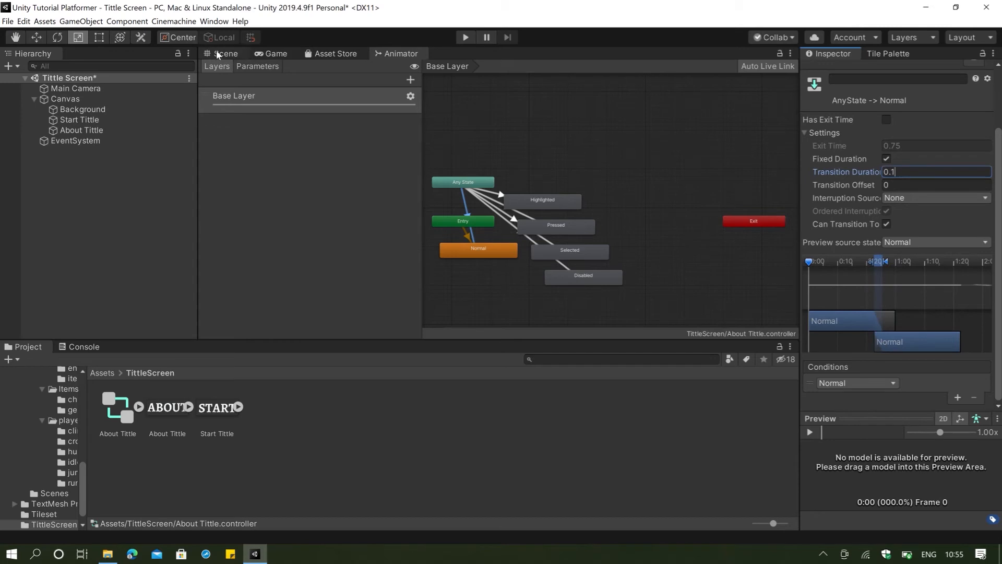
# Step: Play-test the title screen with the shortened About button transitions, then stop the game
pyautogui.click(219, 54)
pyautogui.click(465, 37)
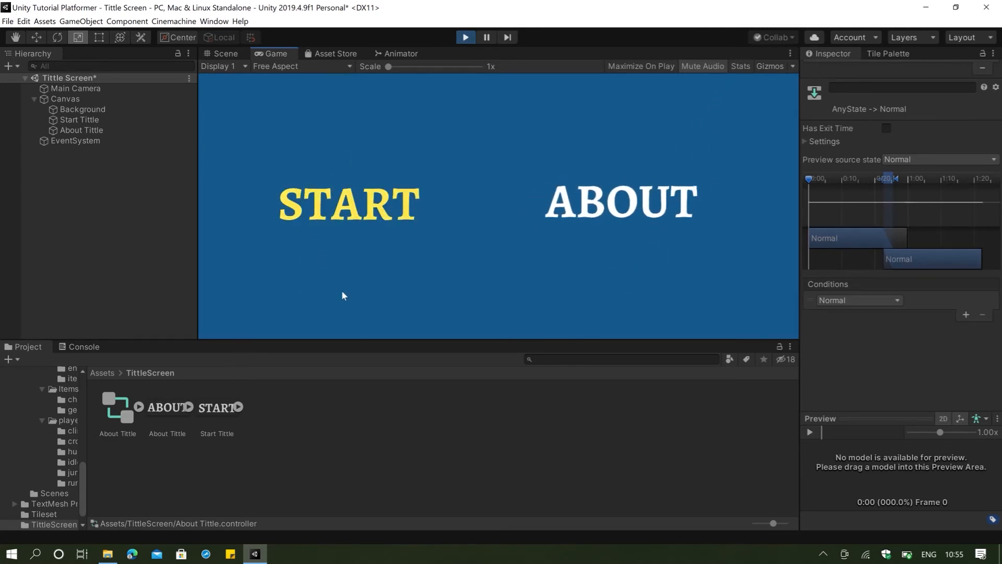
pyautogui.click(465, 38)
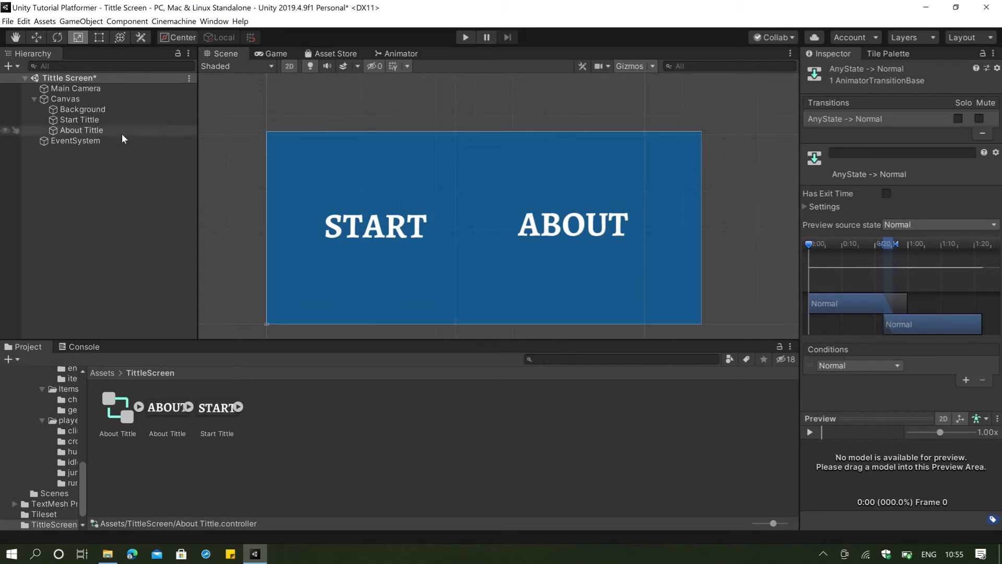
# Step: Add a UI Image under the Canvas and name it Crank
pyautogui.click(99, 101)
pyautogui.rightClick(99, 102)
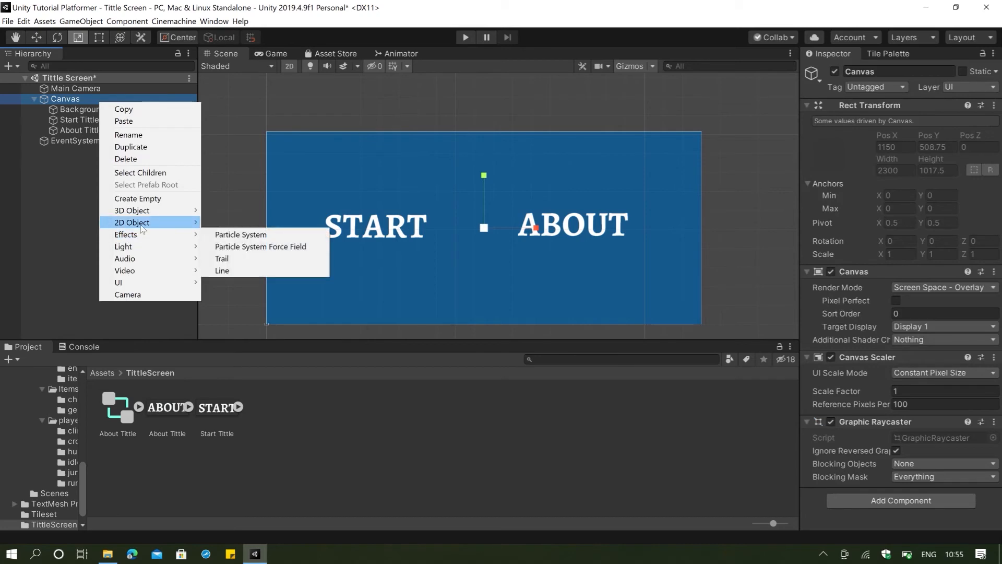
pyautogui.moveTo(142, 284)
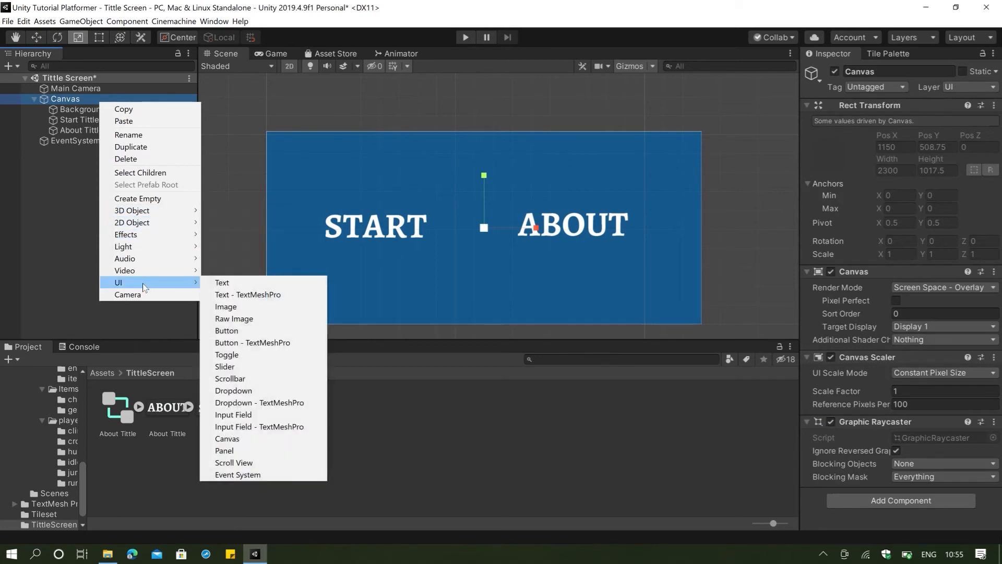
pyautogui.click(226, 307)
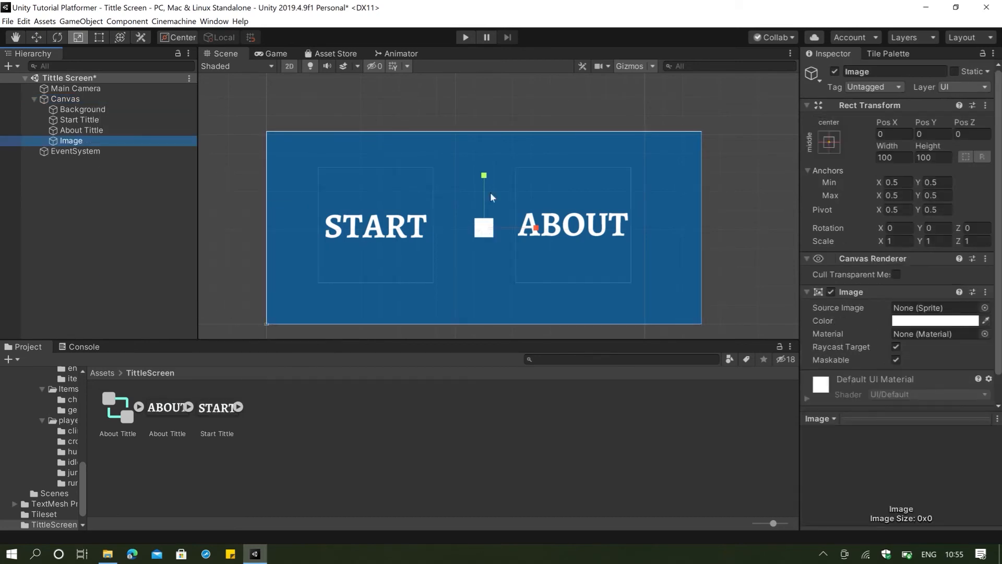
pyautogui.click(877, 73)
pyautogui.write('Crank')
pyautogui.press('Return')
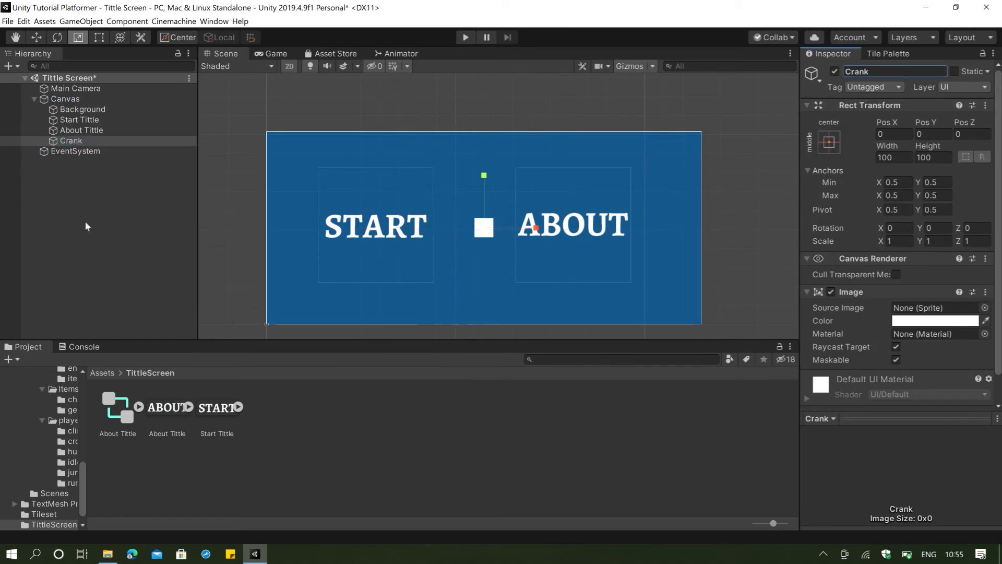
# Step: Assign the crank-down sprite from Sunnyland/artwork/Environment/props as the Crank object's Source Image
pyautogui.click(103, 374)
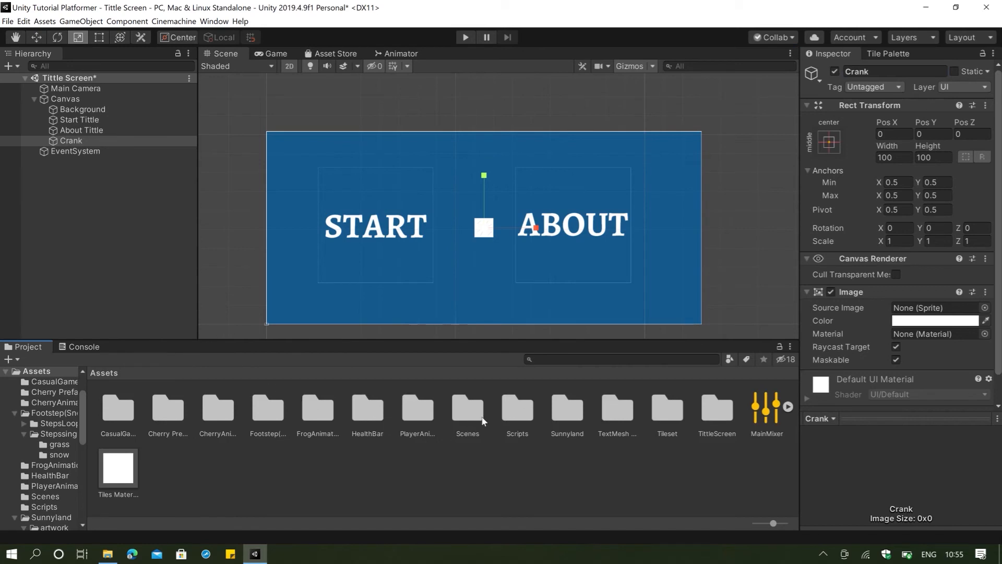
pyautogui.doubleClick(575, 428)
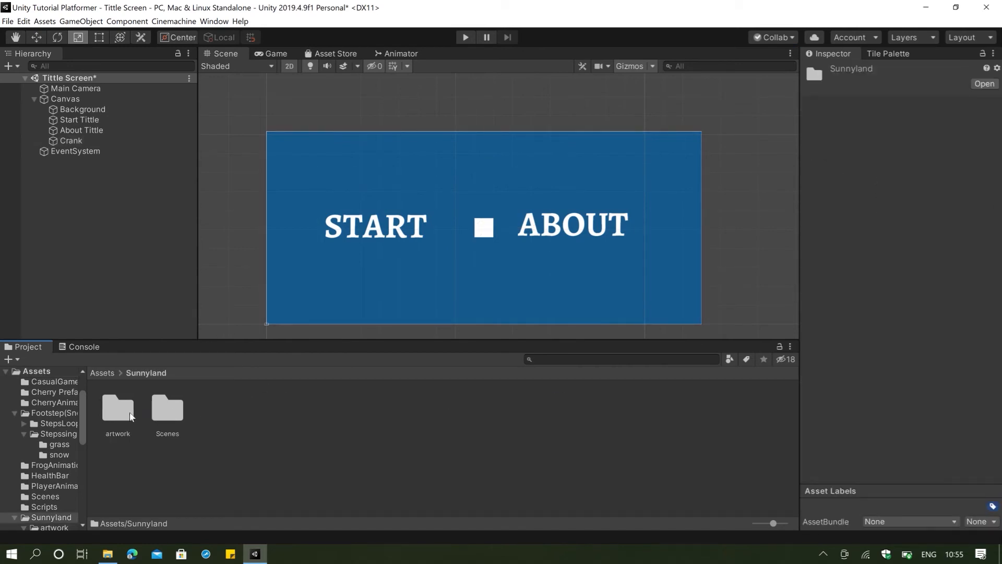
pyautogui.doubleClick(125, 416)
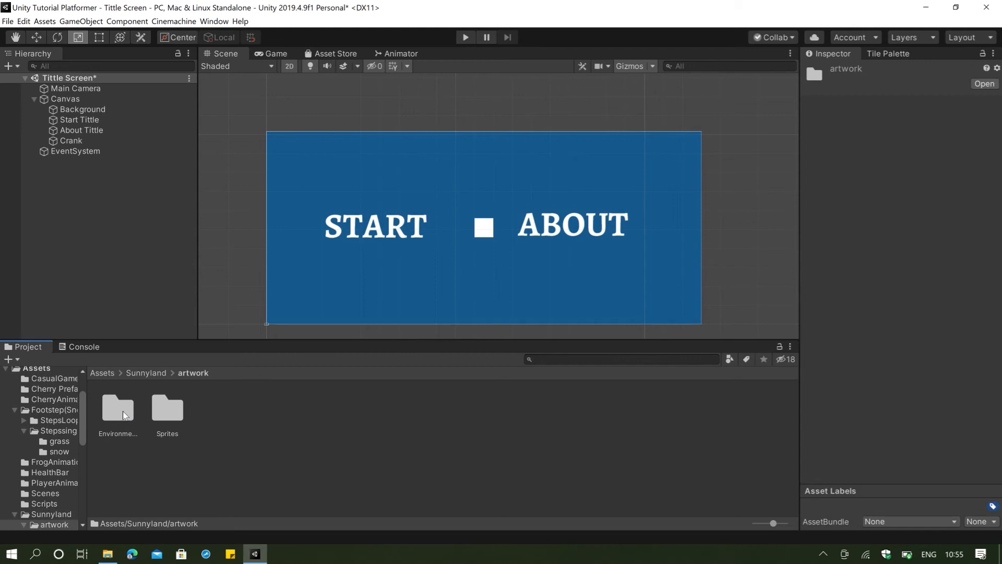
pyautogui.doubleClick(123, 411)
pyautogui.doubleClick(123, 412)
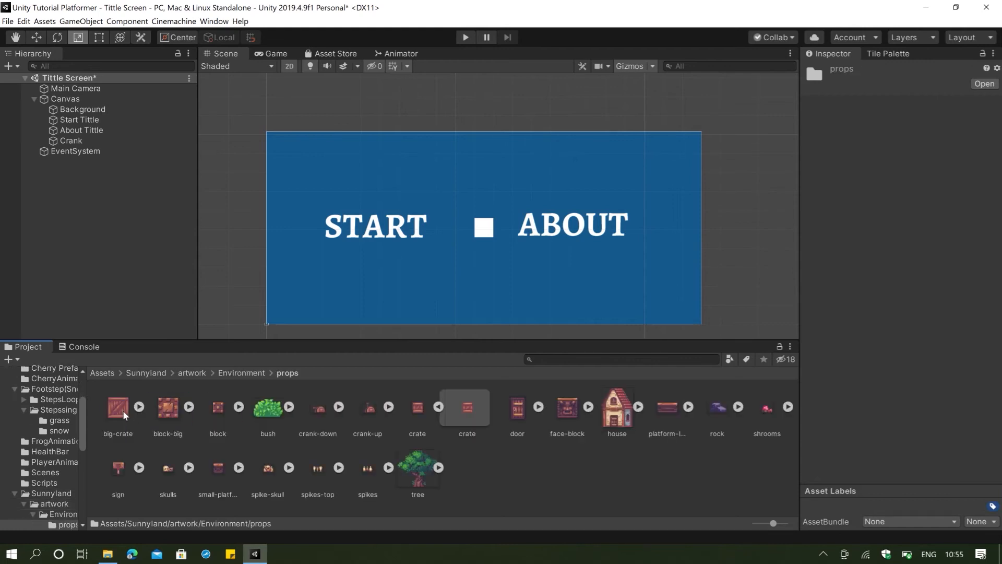
pyautogui.click(319, 419)
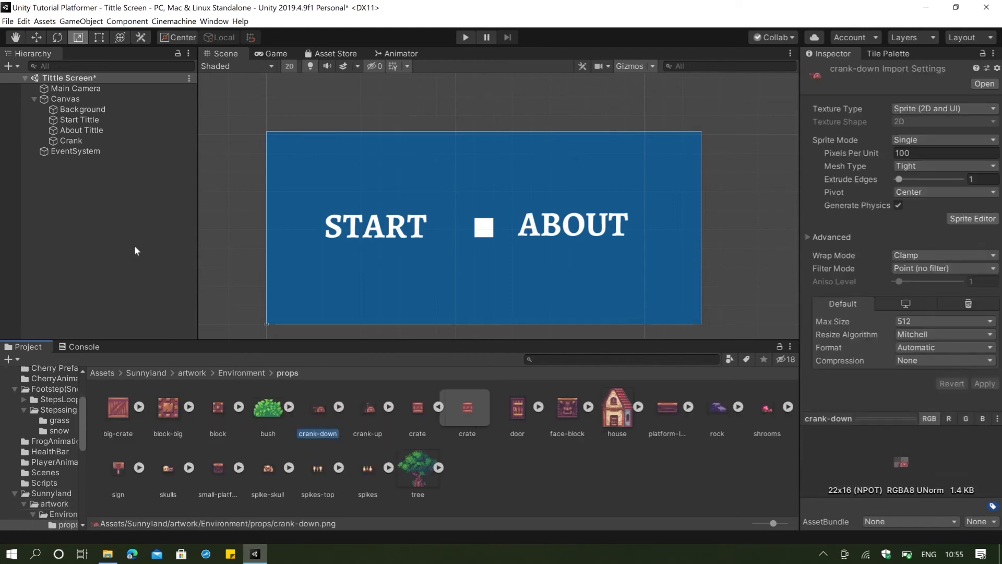
pyautogui.click(78, 140)
pyautogui.moveTo(326, 415); pyautogui.dragTo(928, 313)
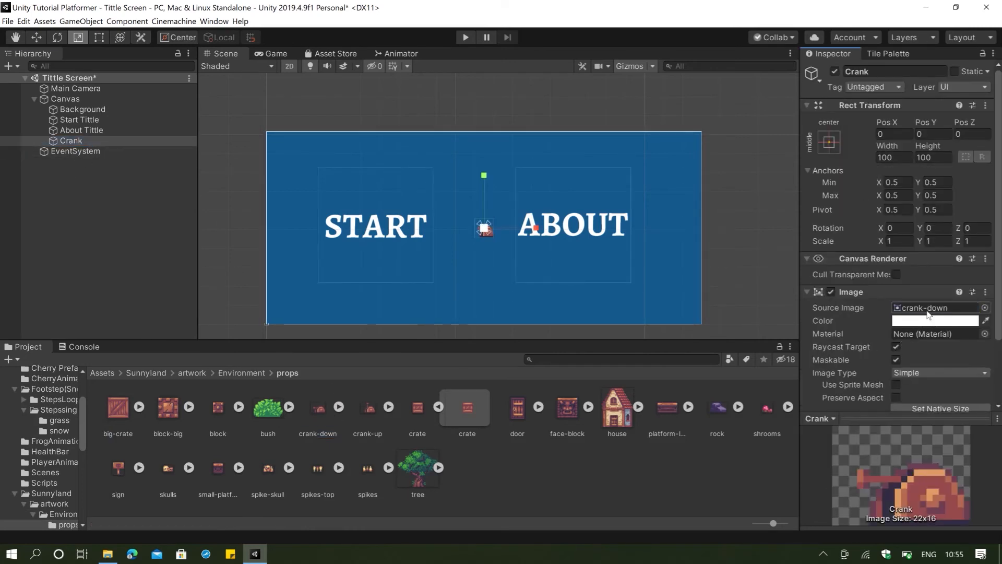
# Step: Enable Preserve Aspect on the Crank image and scale it up uniformly to about 4.57
pyautogui.scroll(4, 452, 247)
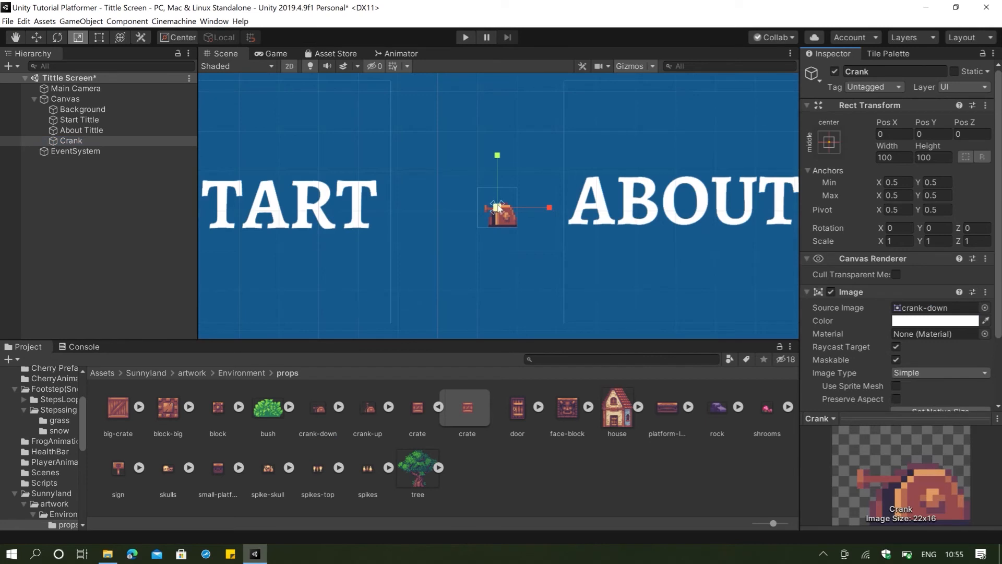
pyautogui.scroll(-3, 956, 344)
pyautogui.click(897, 317)
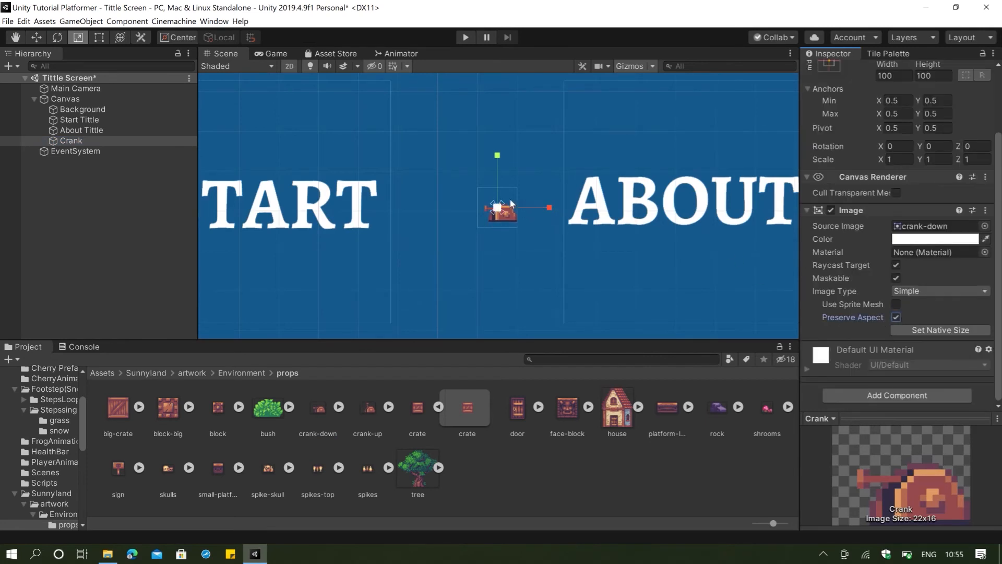
pyautogui.moveTo(498, 208); pyautogui.dragTo(625, 223)
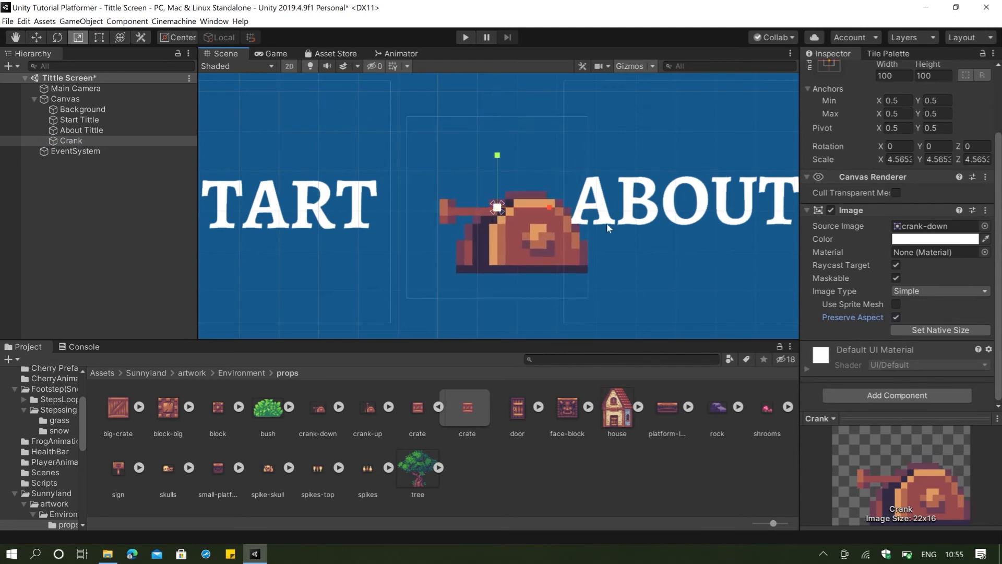
# Step: Move the Crank image to the canvas's lower-right corner and check its placement in the Game view
pyautogui.scroll(-4, 625, 223)
pyautogui.press('w')
pyautogui.moveTo(558, 206); pyautogui.dragTo(738, 274)
pyautogui.click(280, 54)
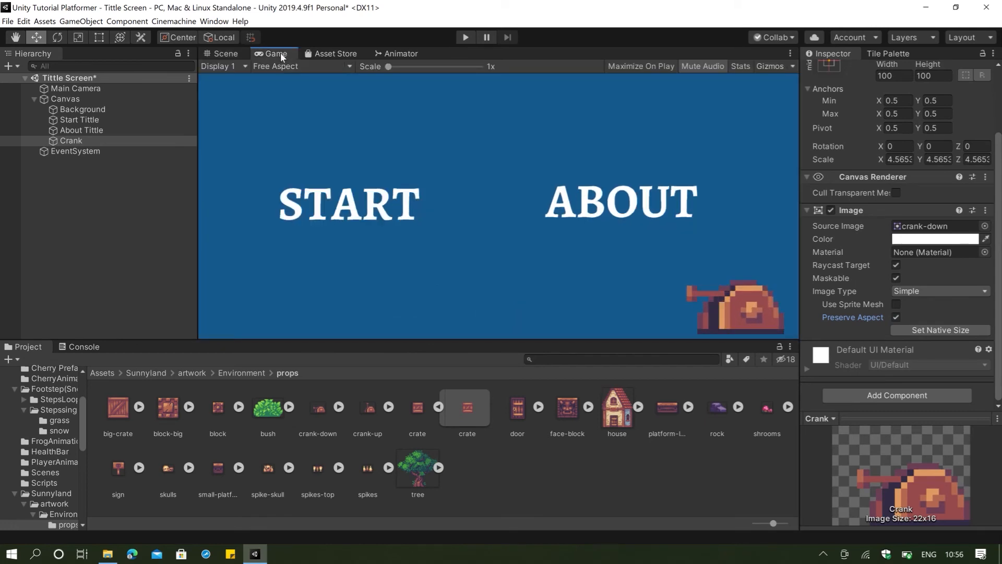
pyautogui.click(230, 54)
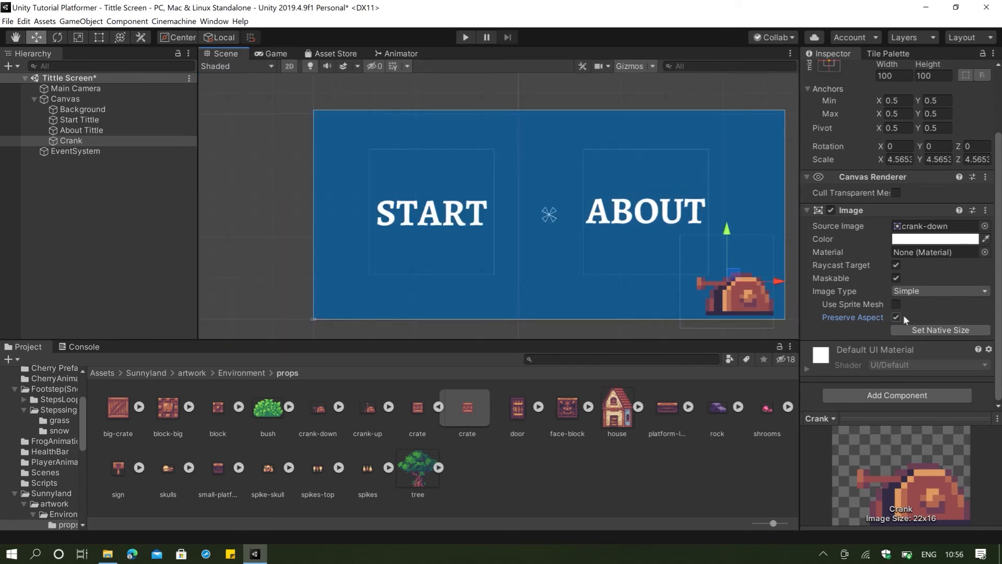
# Step: Add a Button component to the Crank object and set its Transition to Sprite Swap
pyautogui.click(878, 396)
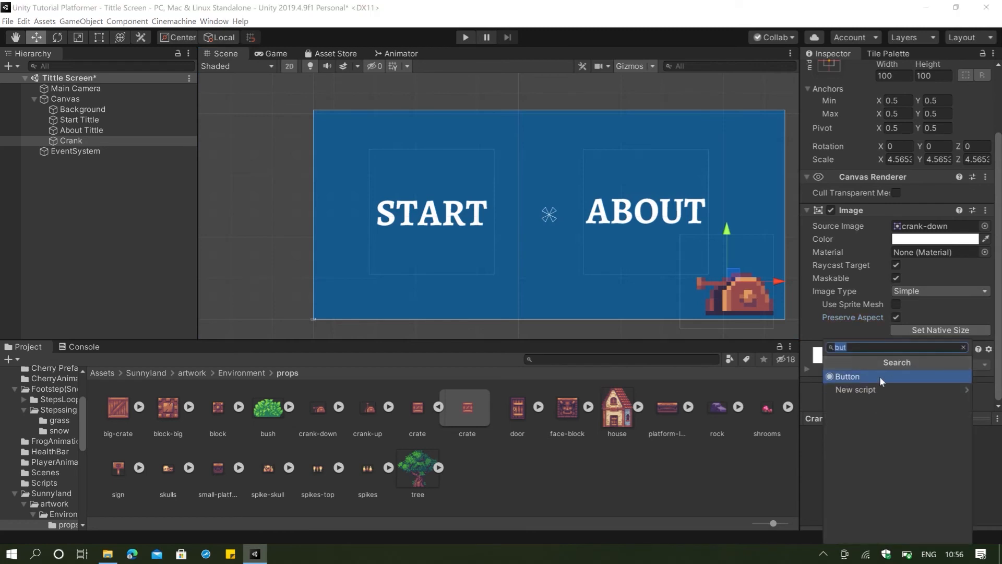
pyautogui.click(879, 376)
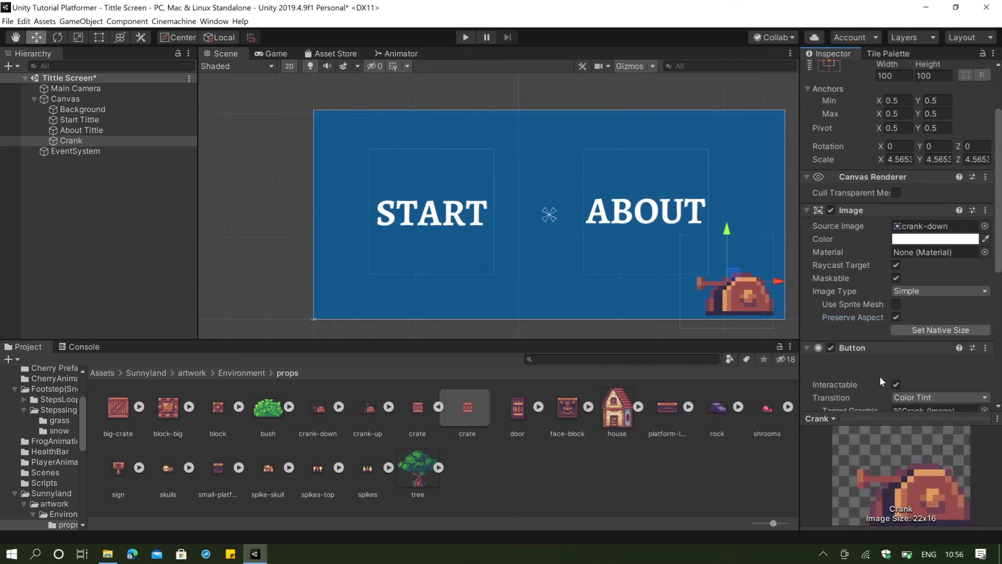
pyautogui.scroll(-5, 893, 355)
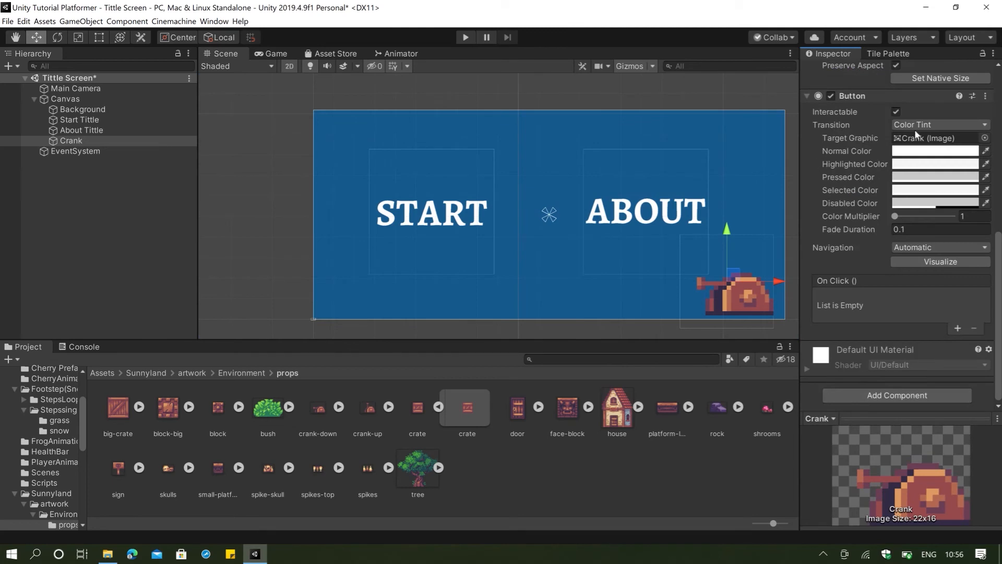
pyautogui.click(943, 126)
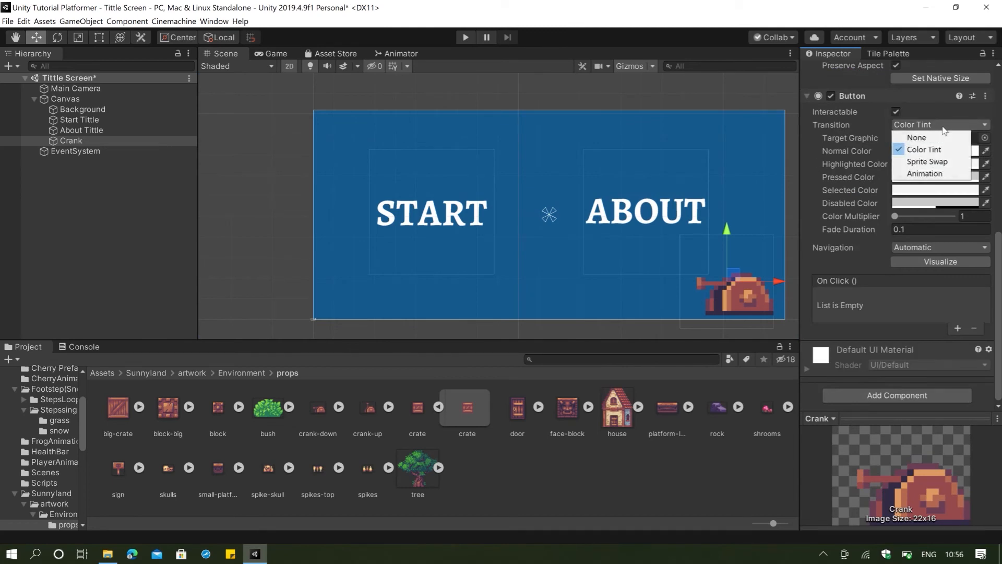
pyautogui.click(934, 162)
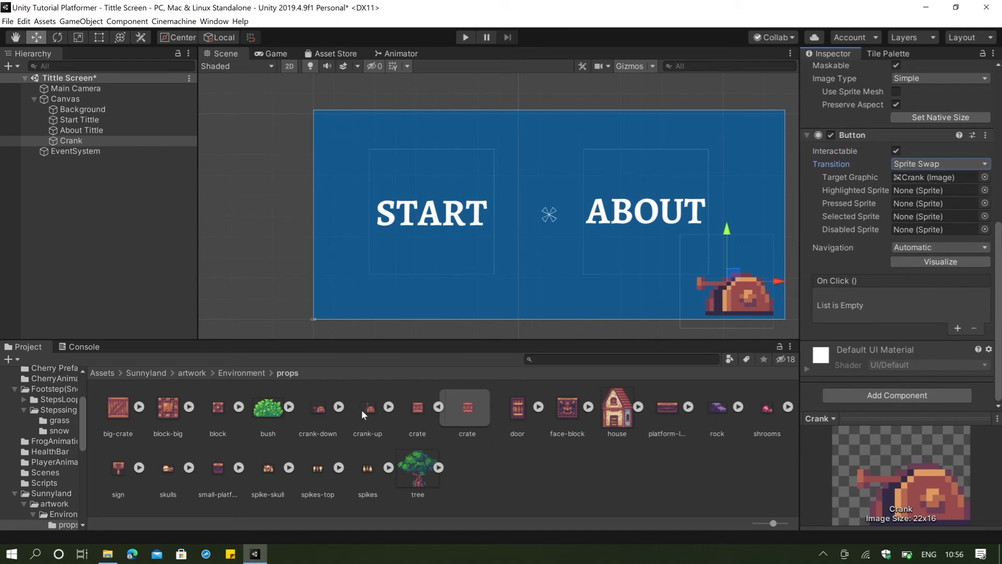
# Step: Set Pixels Per Unit to 16 for both the crank-down and crank-up sprites and apply the import settings
pyautogui.moveTo(365, 410)
pyautogui.mouseDown()
pyautogui.moveTo(934, 194)
pyautogui.moveTo(562, 356)
pyautogui.moveTo(375, 419)
pyautogui.mouseUp()
pyautogui.click(329, 411)
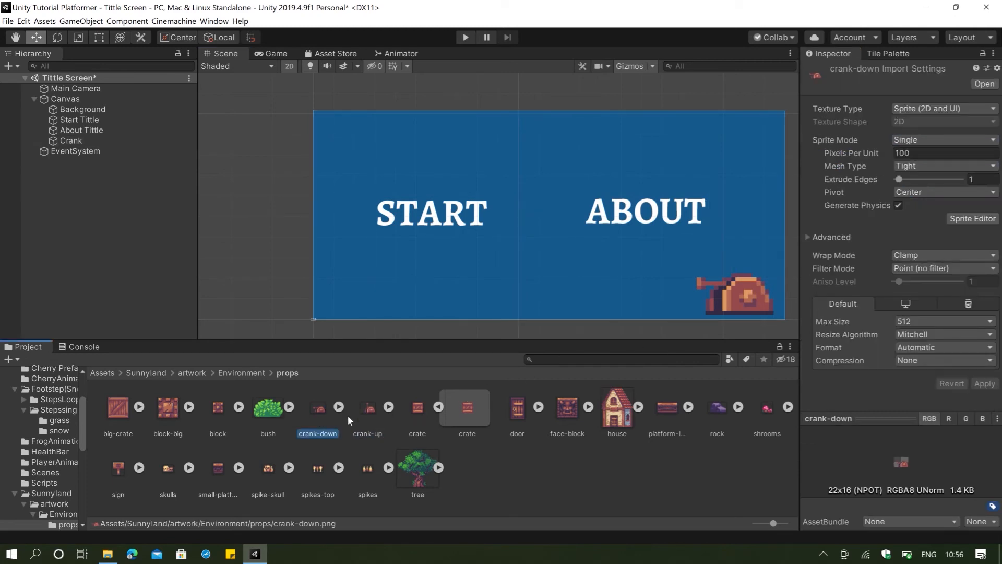
pyautogui.keyDown('ctrl'); pyautogui.click(370, 413); pyautogui.keyUp('ctrl')
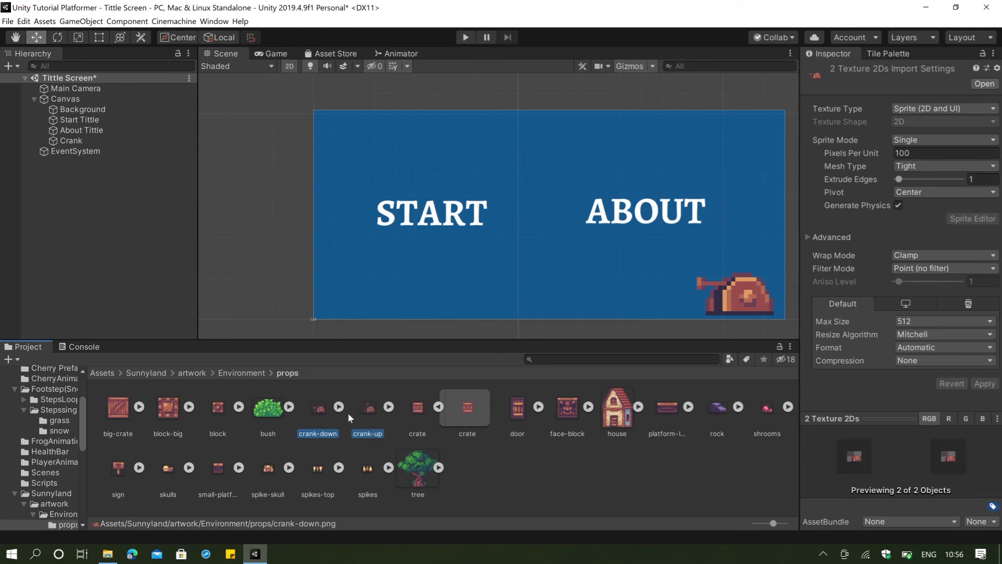
pyautogui.click(934, 153)
pyautogui.write('16')
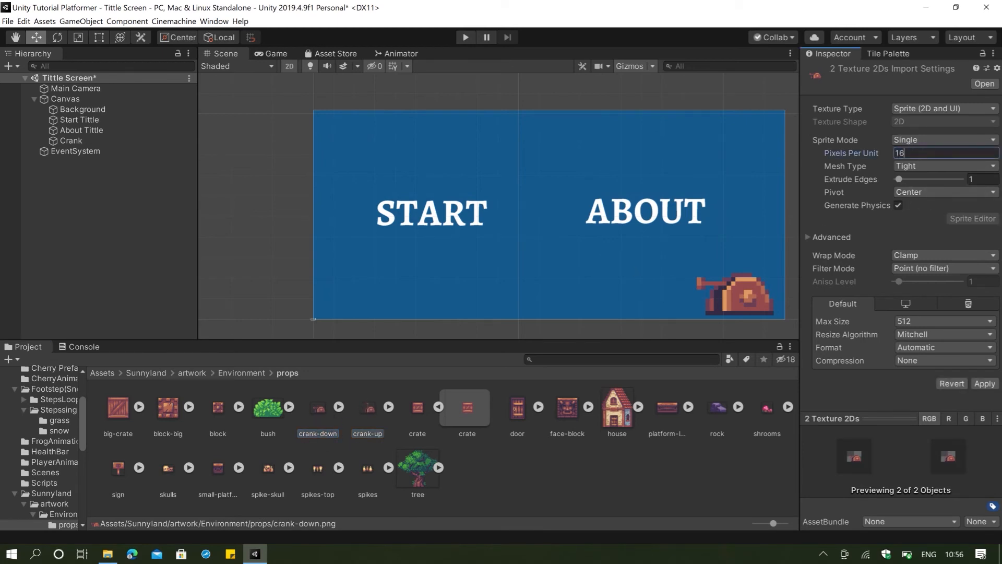
pyautogui.click(992, 385)
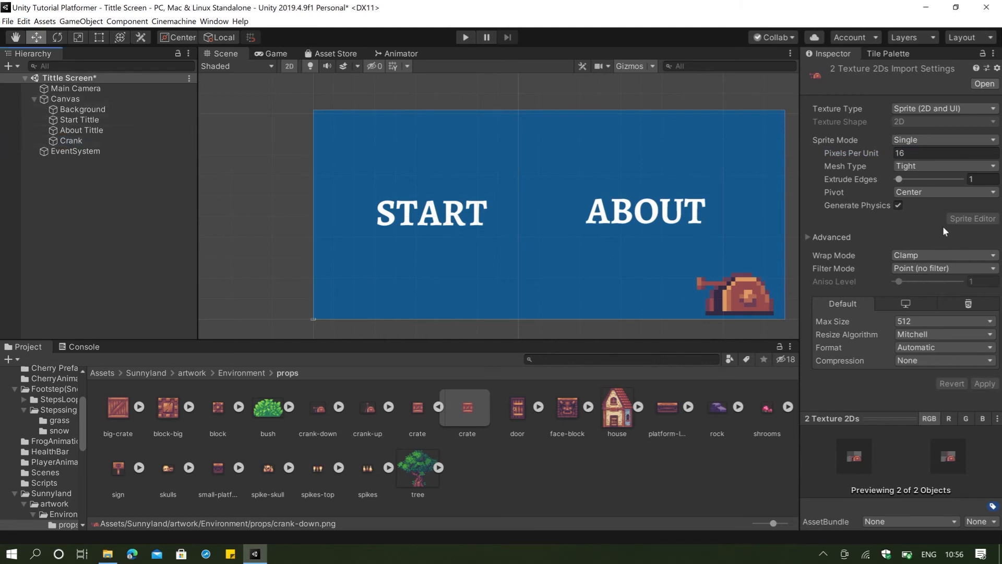
# Step: Assign crank-up as the Crank button's Highlighted Sprite and Selected Sprite, and test the swap in Play mode
pyautogui.click(71, 140)
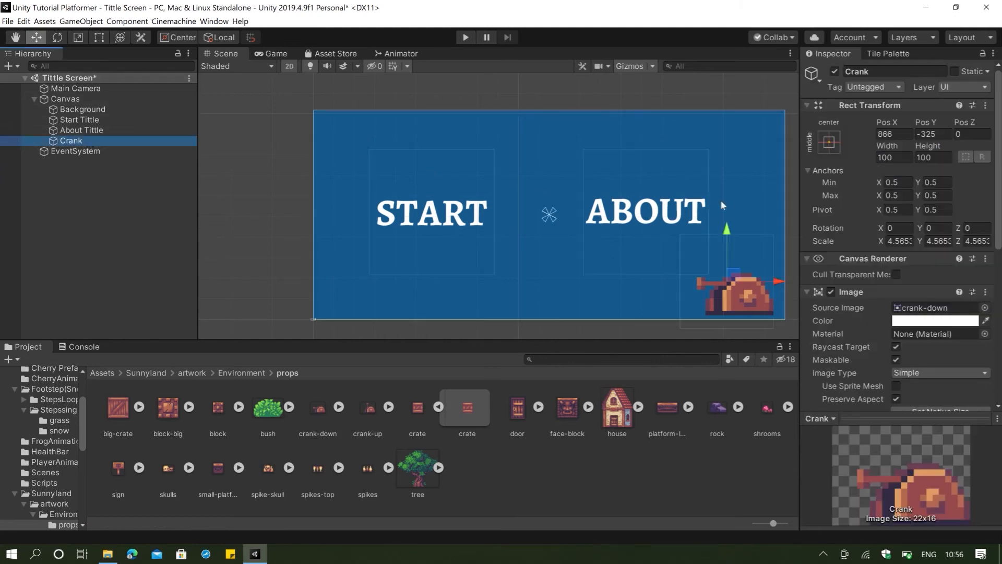
pyautogui.scroll(-5, 939, 235)
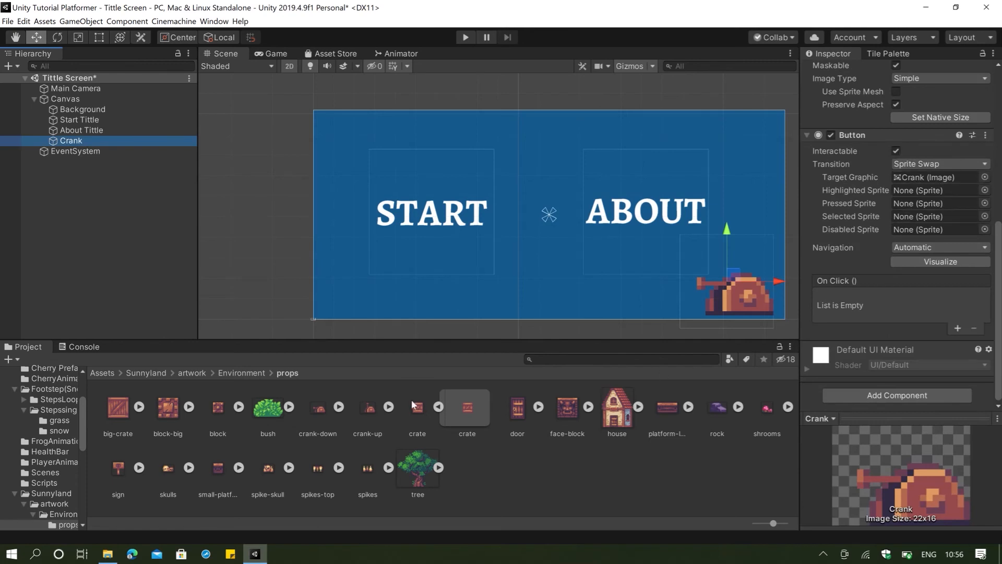
pyautogui.moveTo(373, 414); pyautogui.dragTo(774, 283)
pyautogui.moveTo(929, 190); pyautogui.dragTo(935, 186)
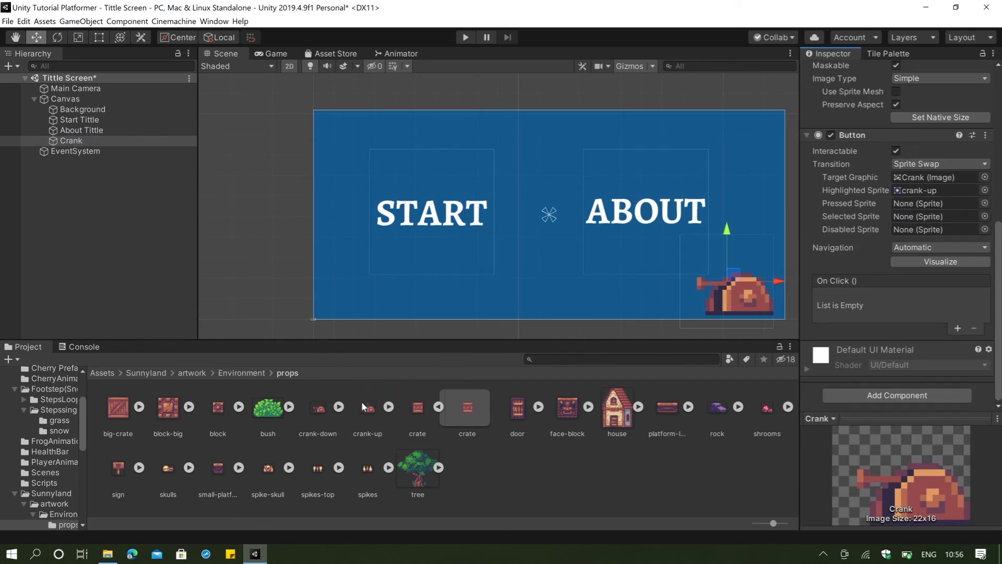
pyautogui.moveTo(361, 414); pyautogui.dragTo(921, 219)
pyautogui.click(463, 38)
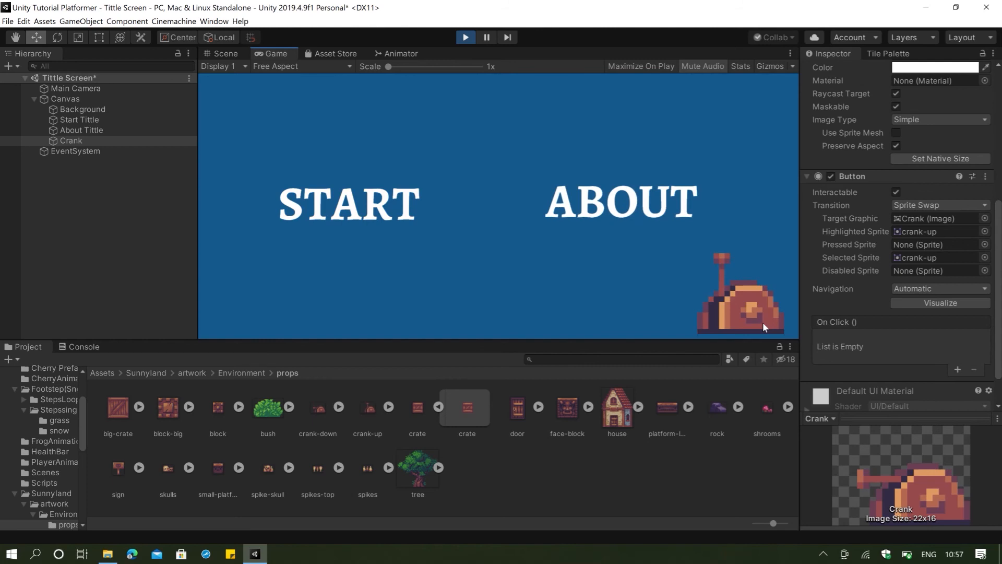
pyautogui.click(470, 39)
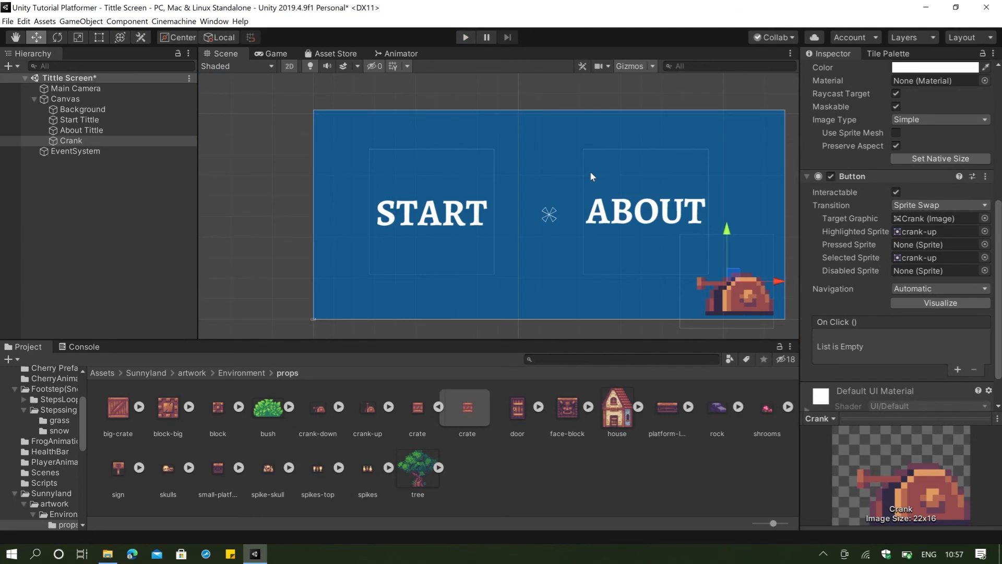
# Step: Review the Background's image settings and compare the Button transition settings of Start Tittle, About Tittle and Crank
pyautogui.click(83, 109)
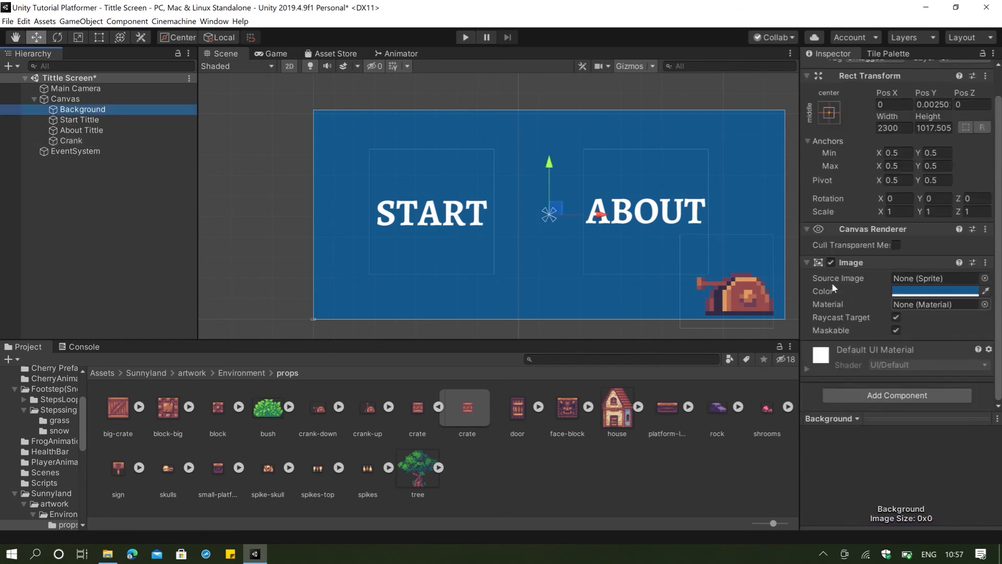
pyautogui.click(78, 119)
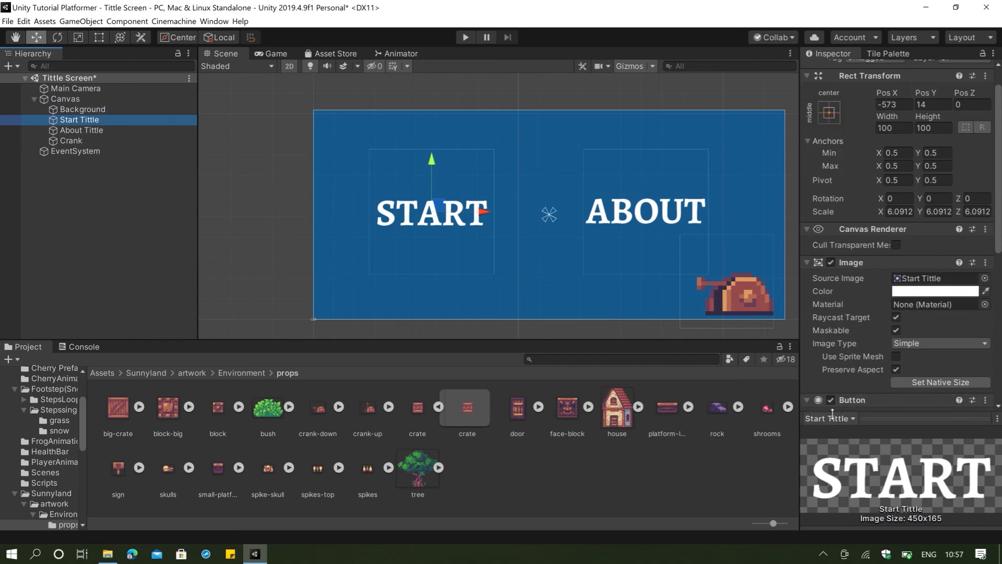
pyautogui.click(810, 403)
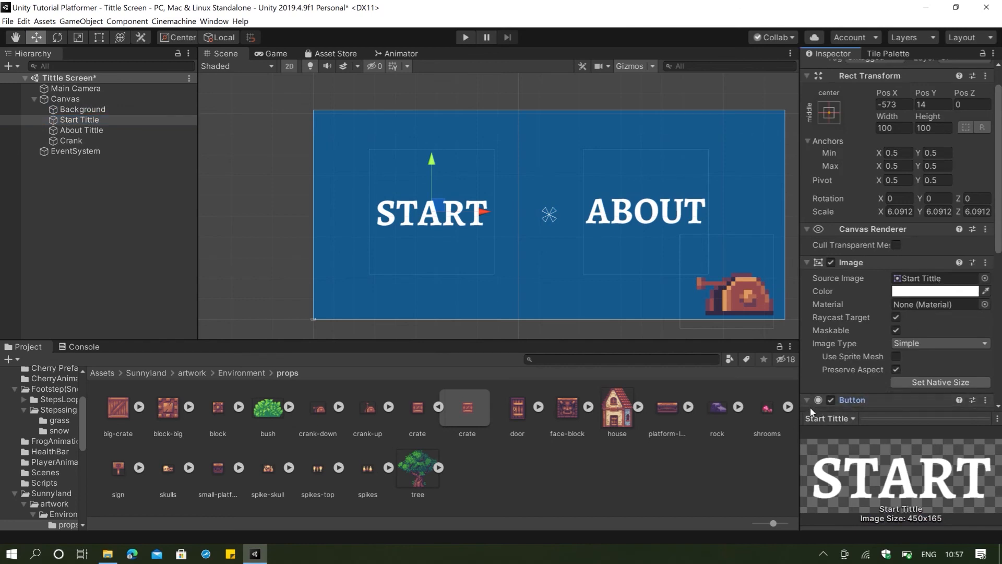
pyautogui.scroll(-8, 877, 372)
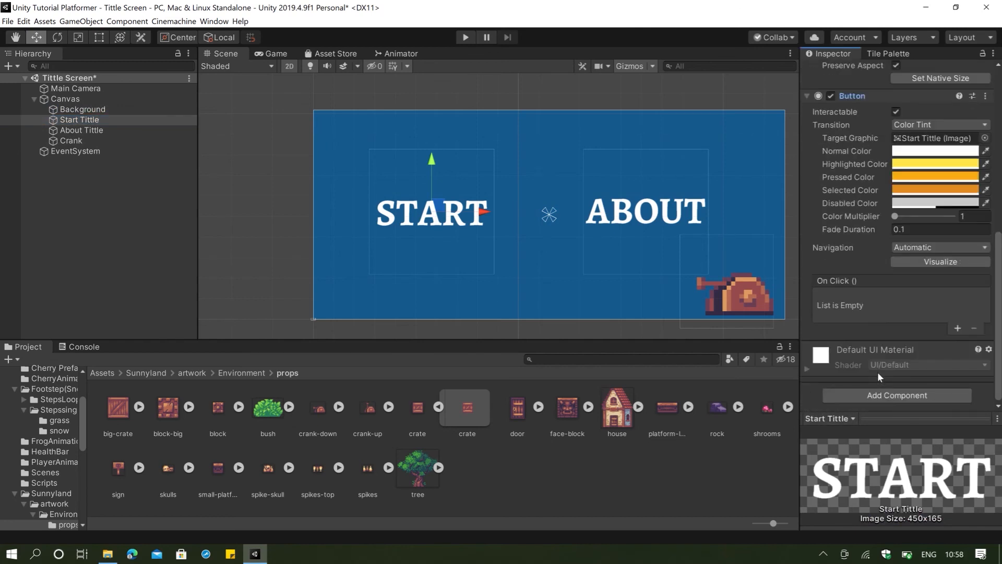
pyautogui.click(80, 130)
pyautogui.click(71, 141)
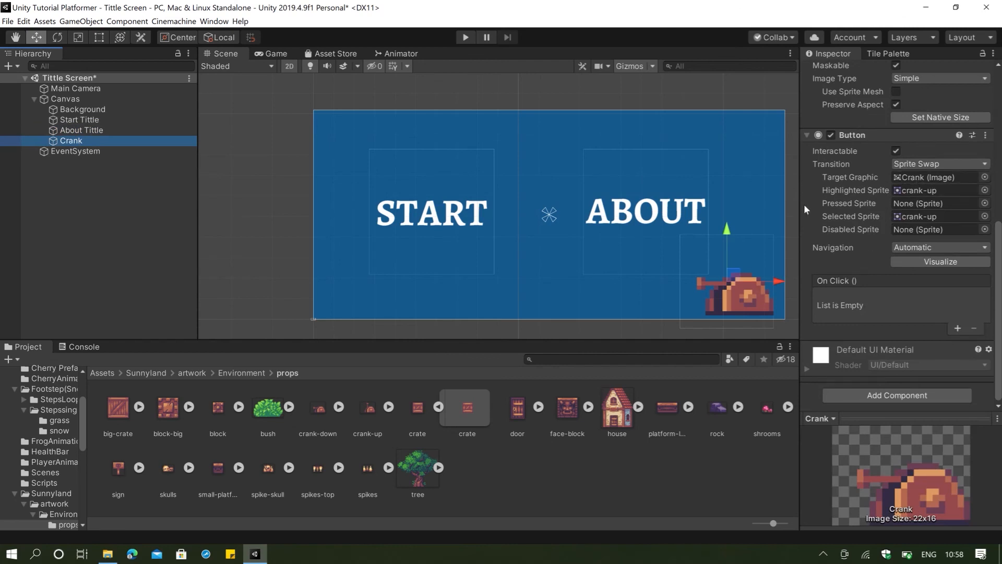
pyautogui.click(105, 121)
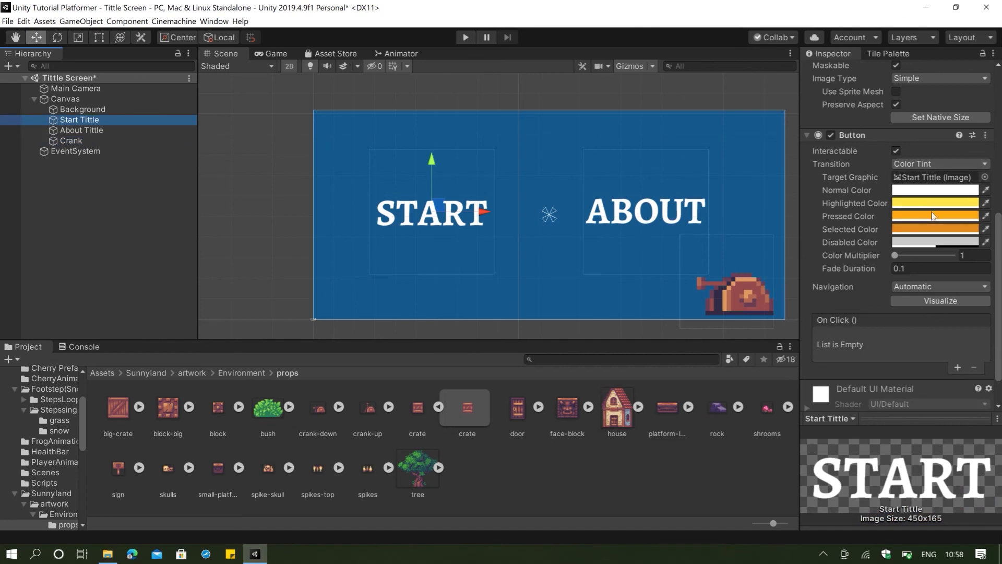
pyautogui.click(153, 131)
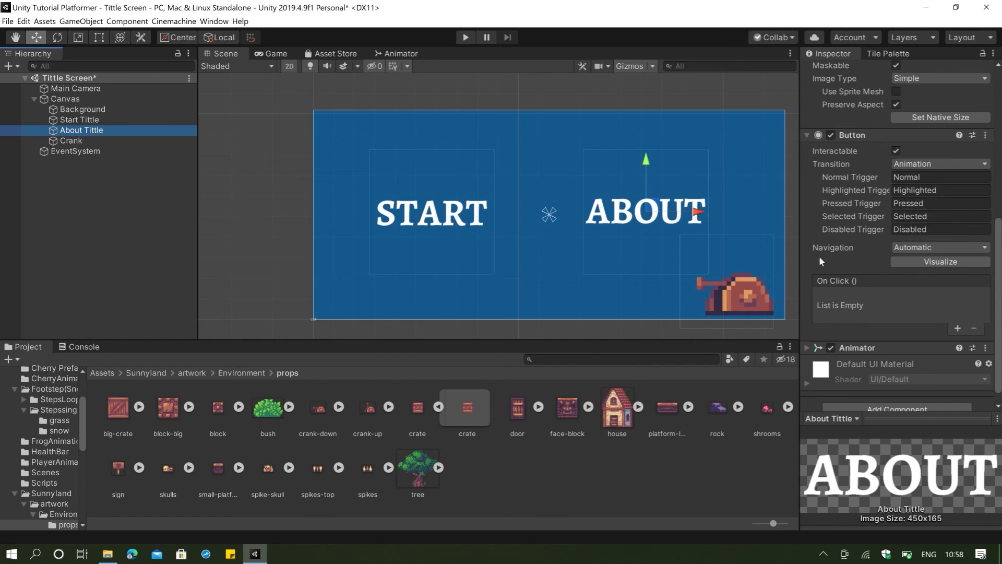
pyautogui.click(712, 302)
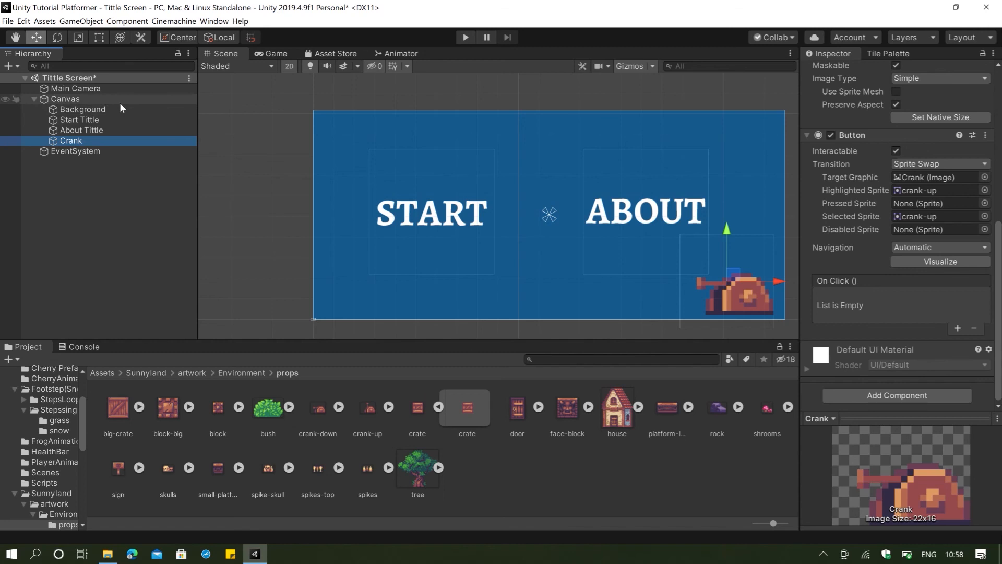
# Step: Save the Tittle Screen scene
pyautogui.hotkey('ctrl', 's')
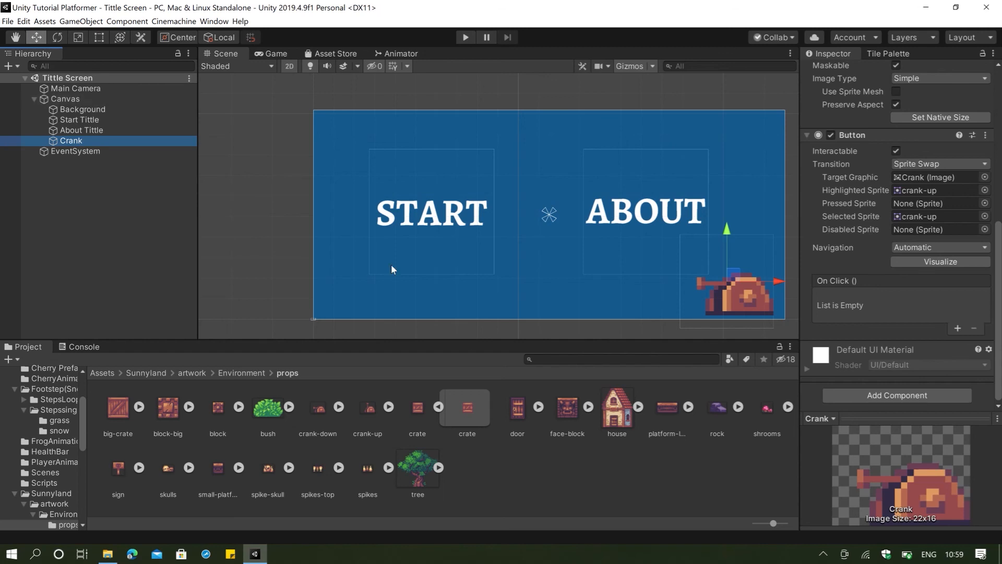